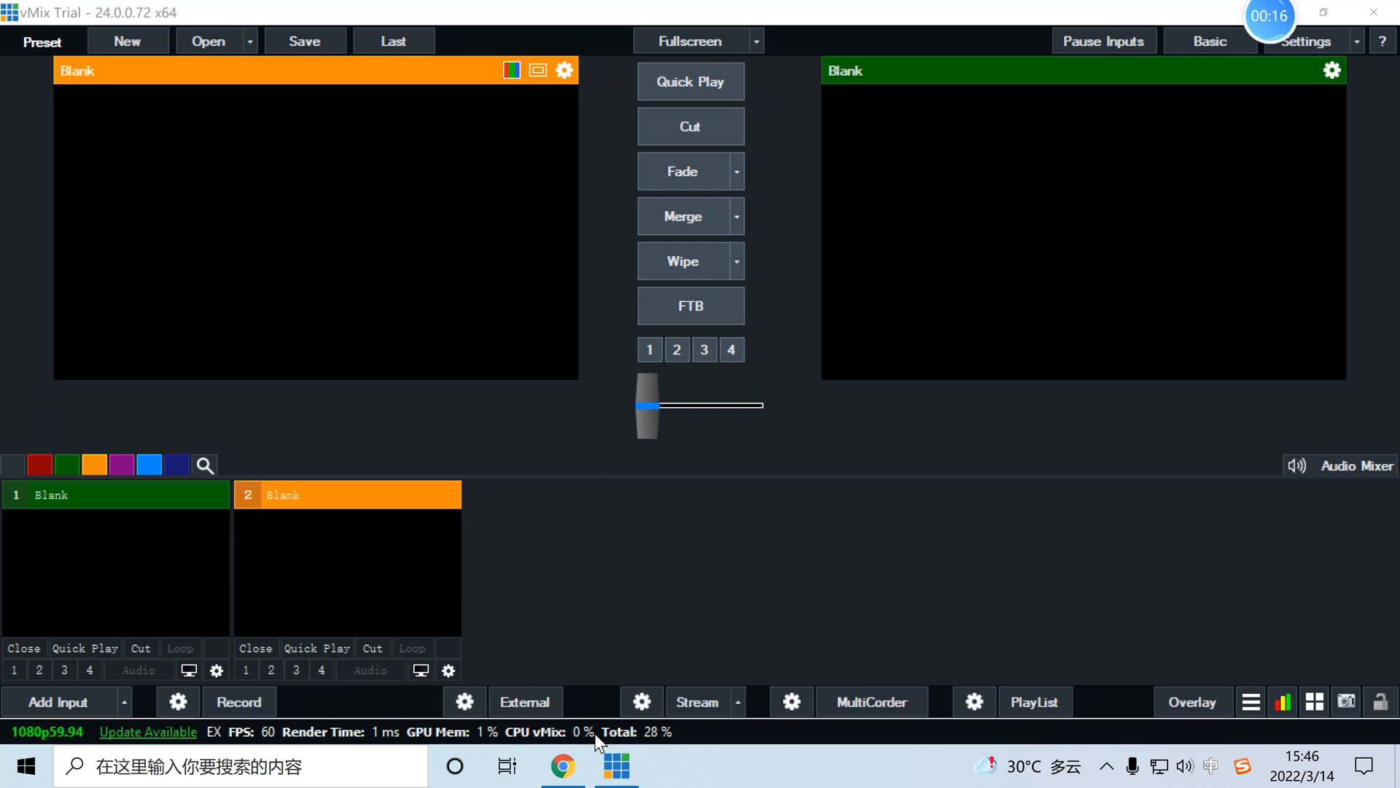
Switch to Chrome, open the camera's login page at 192.168.2.188, and set its language to English
left_click(579, 777)
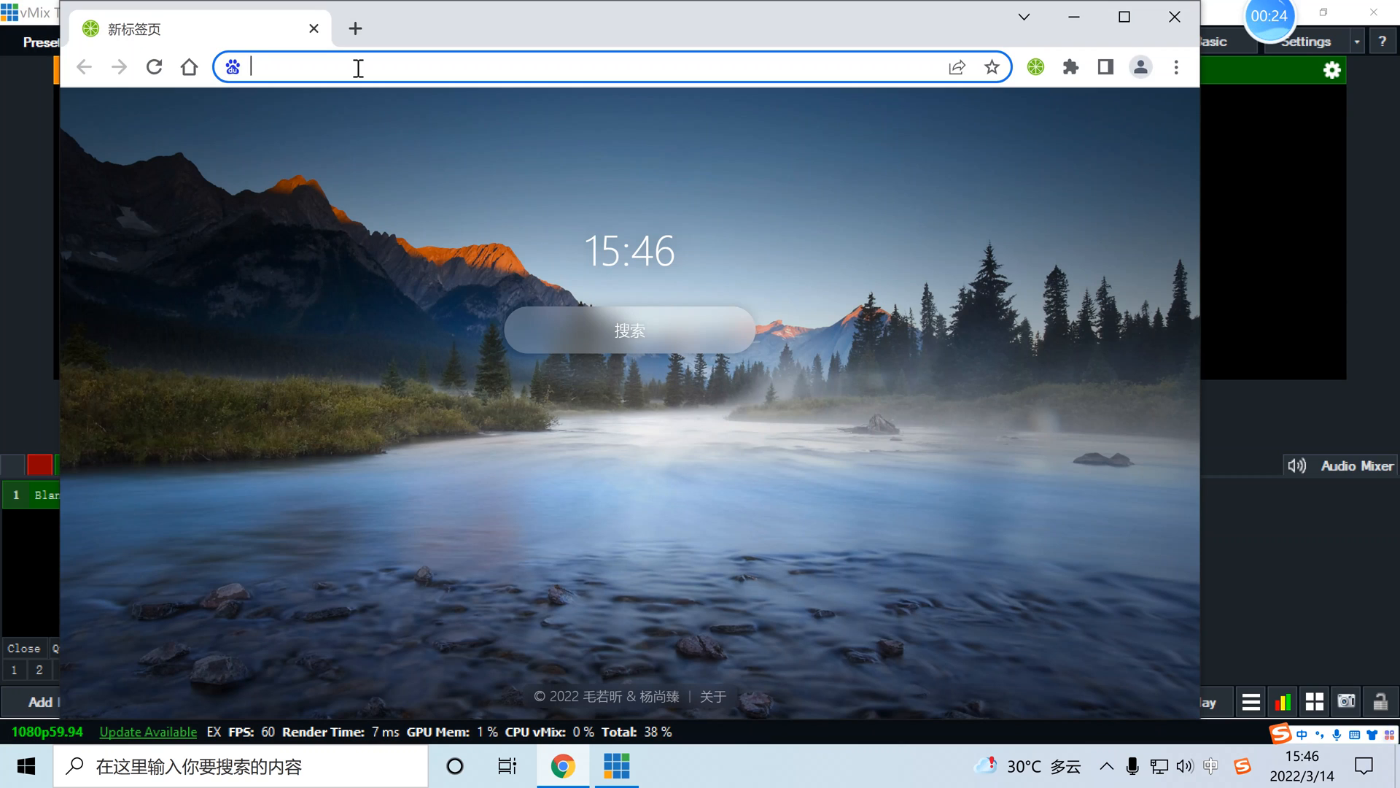
type("192")
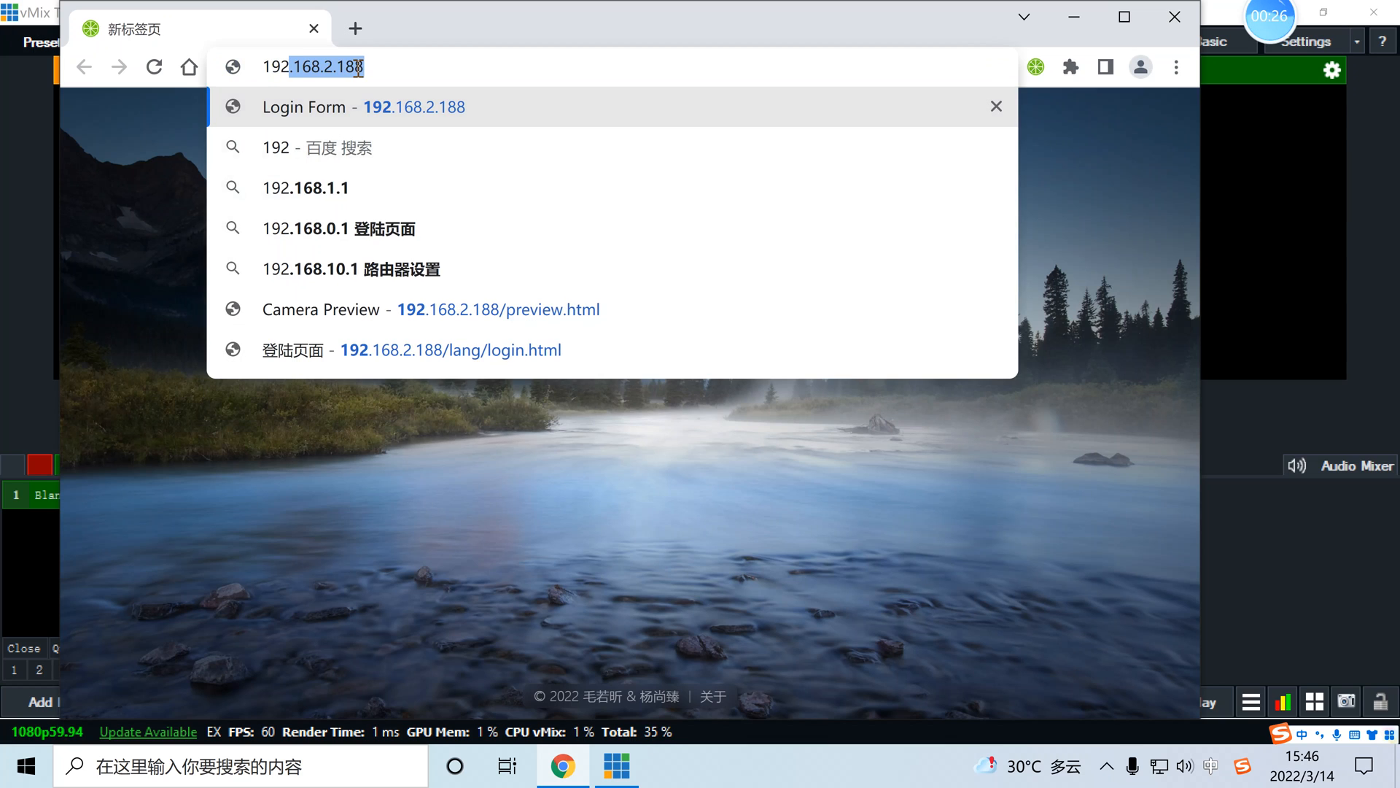
left_click(404, 104)
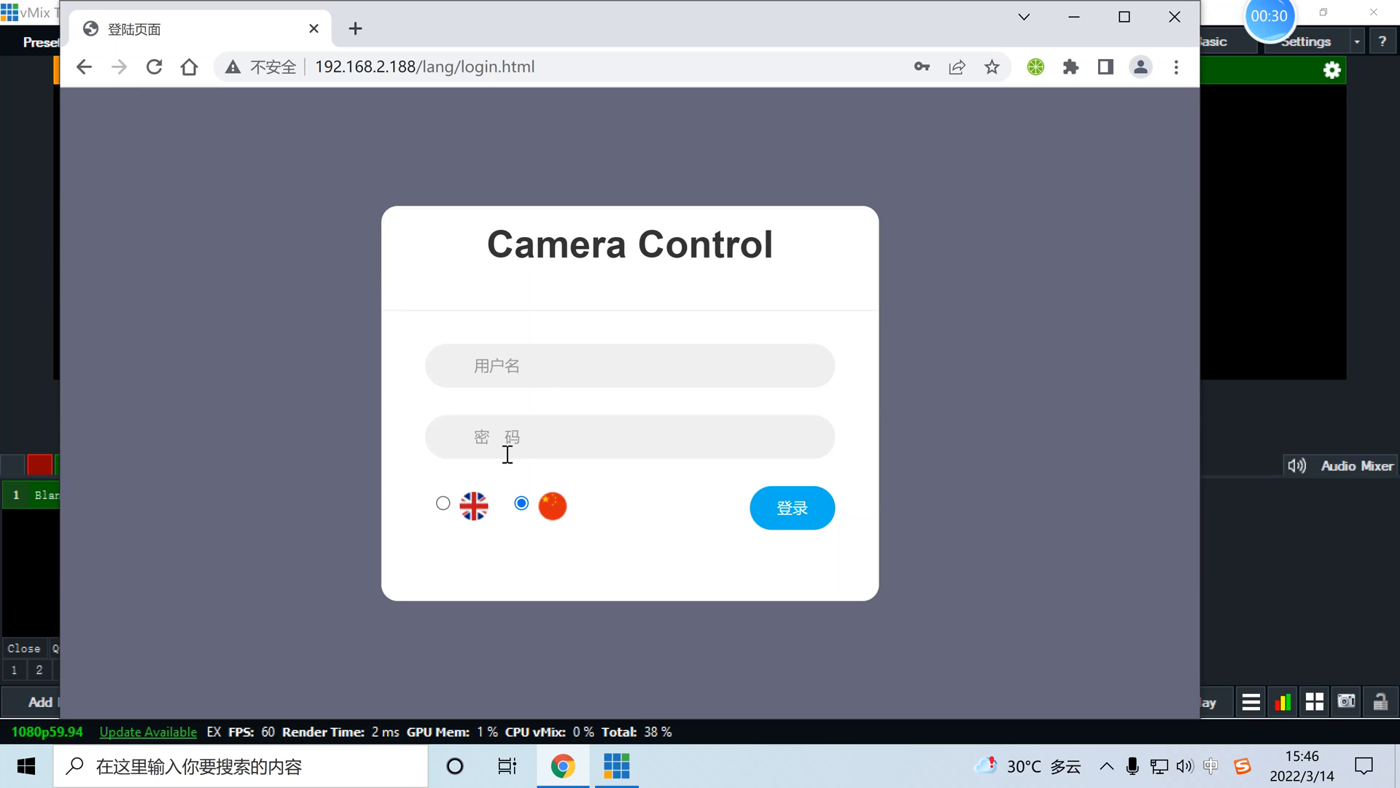
left_click(443, 504)
Log in to the camera control page with the saved username and password
left_click(552, 356)
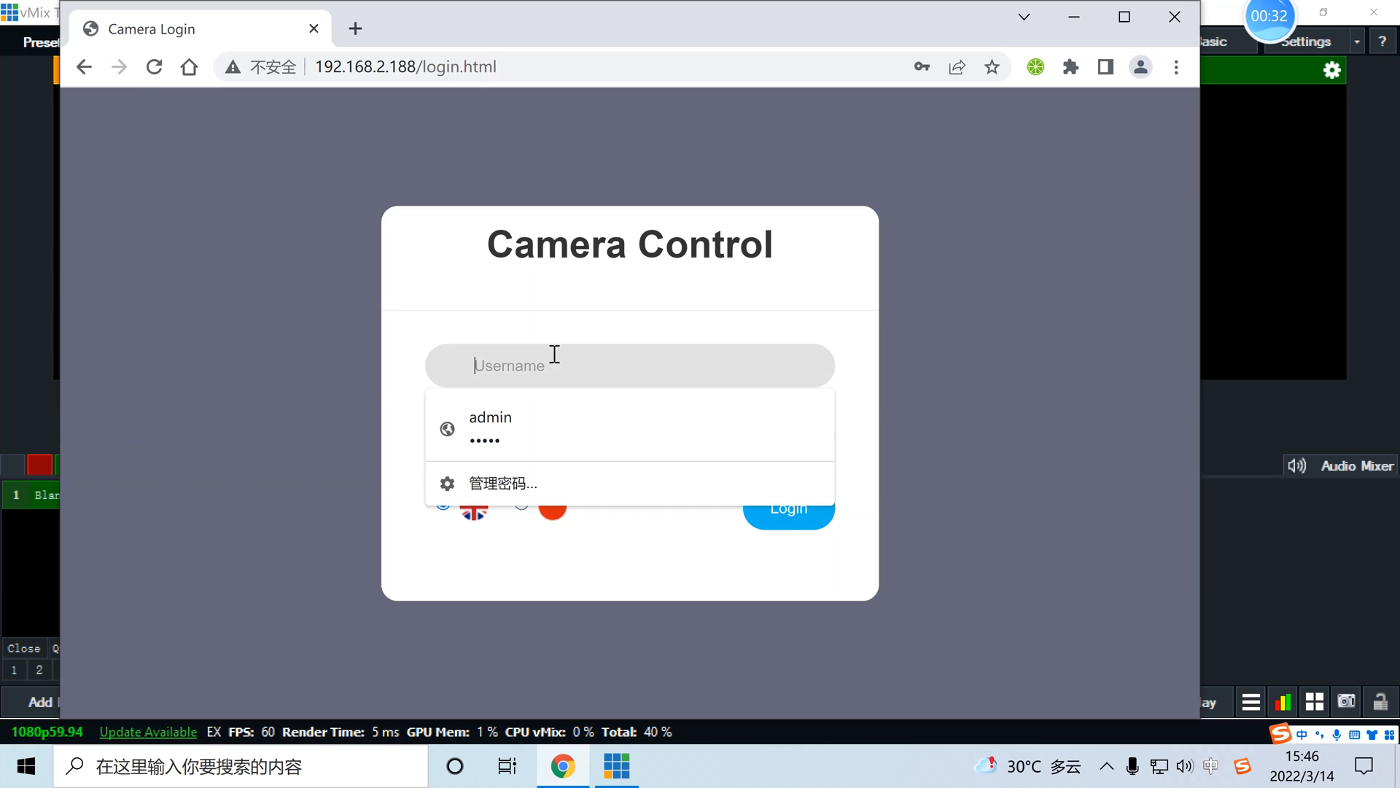
left_click(558, 438)
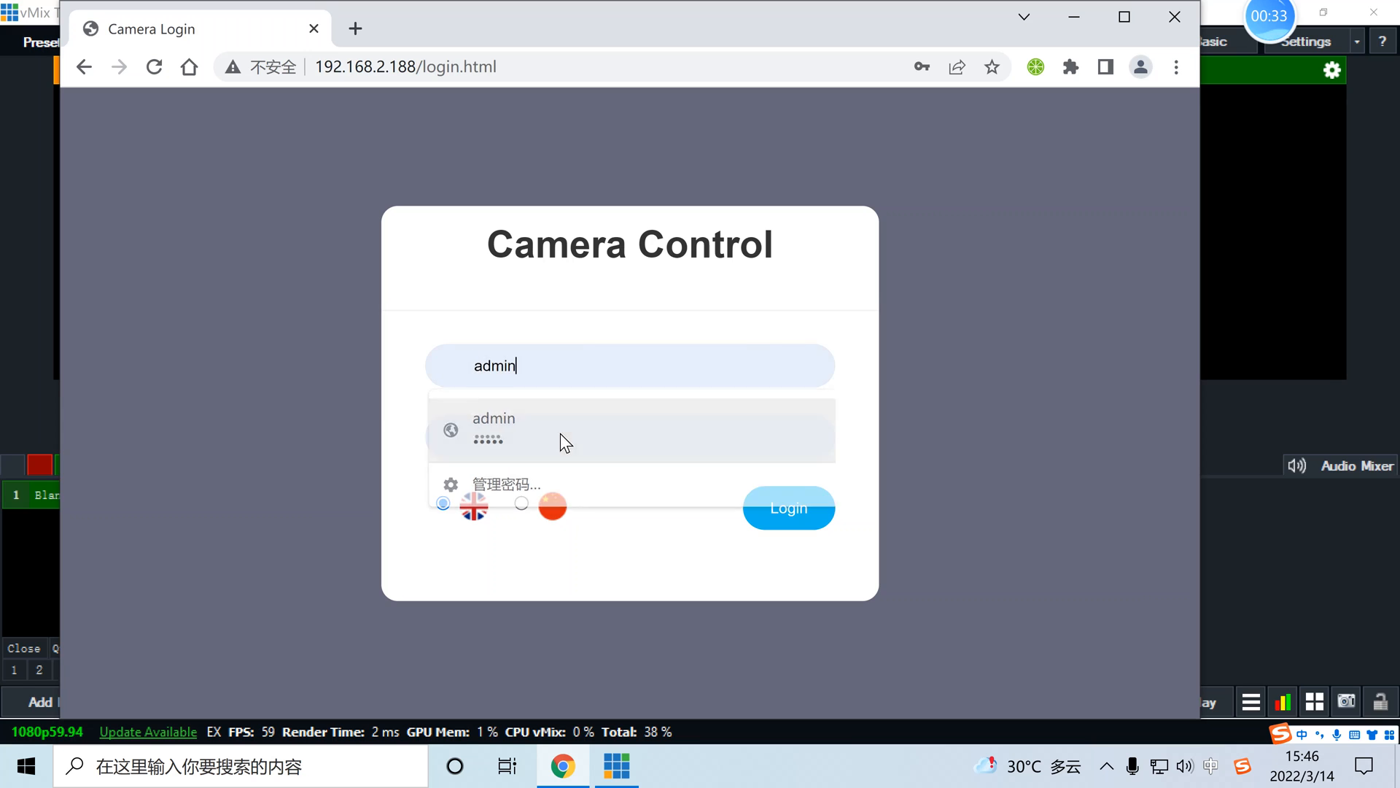
left_click(794, 503)
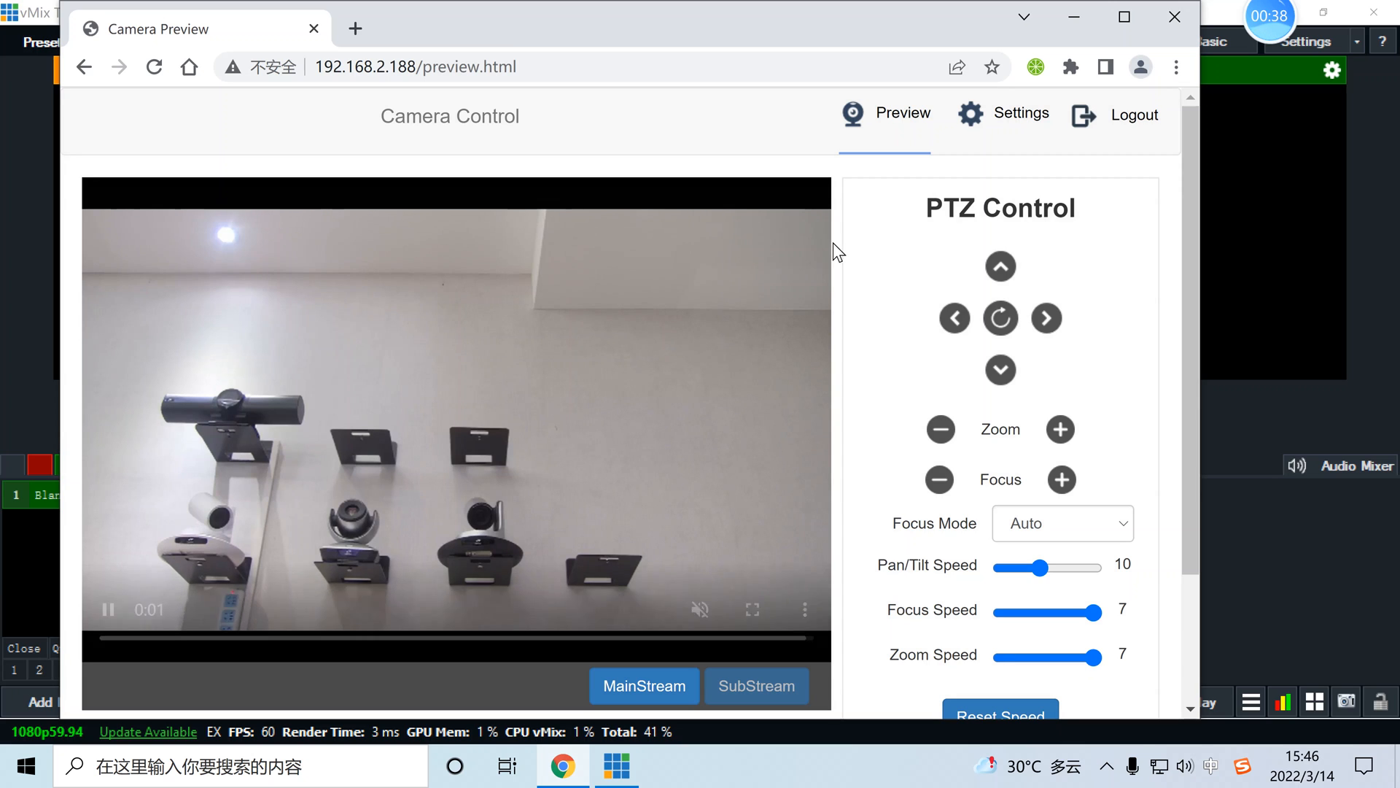
Open the camera's Video Transmission settings and set the SRT mode to Listen
left_click(1018, 121)
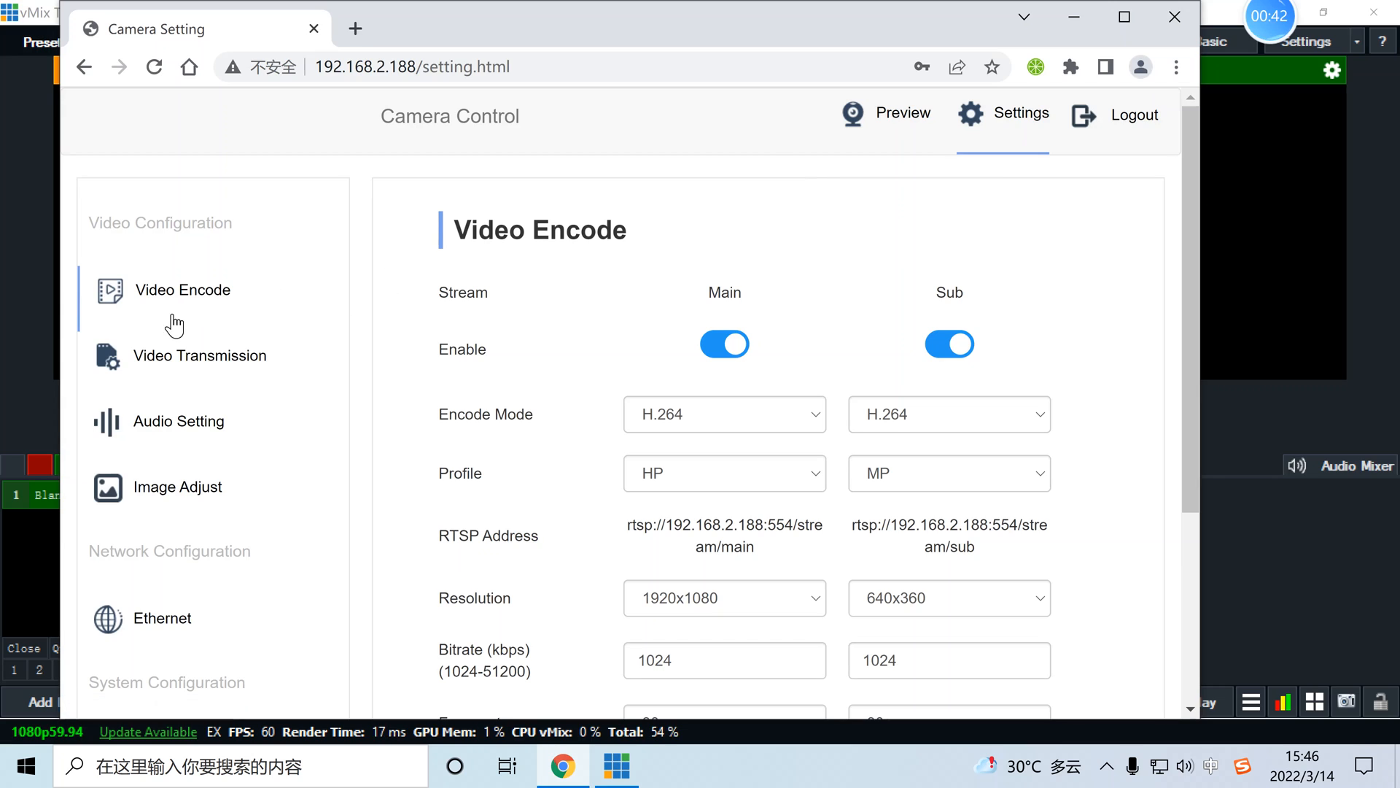
left_click(189, 355)
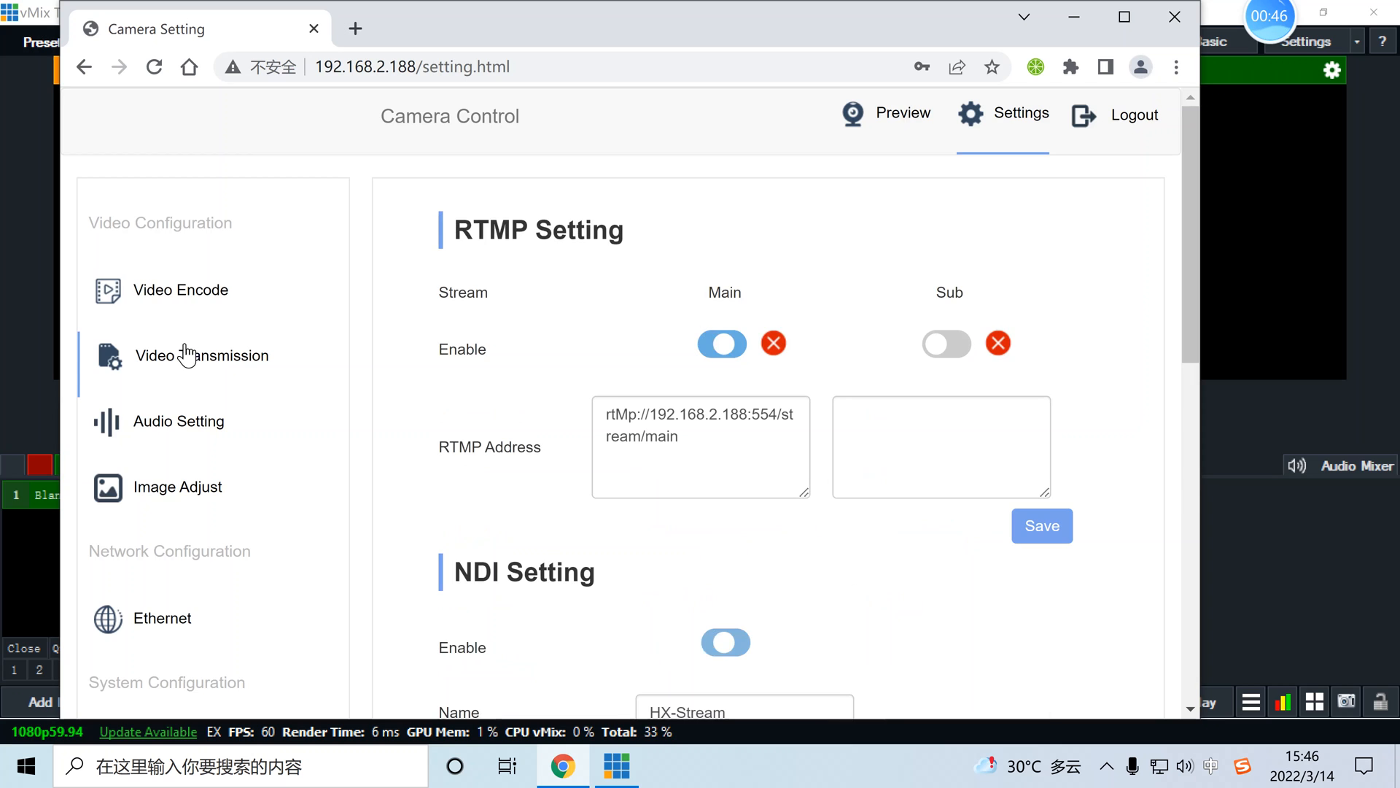
scroll(928, 292, "down", 7)
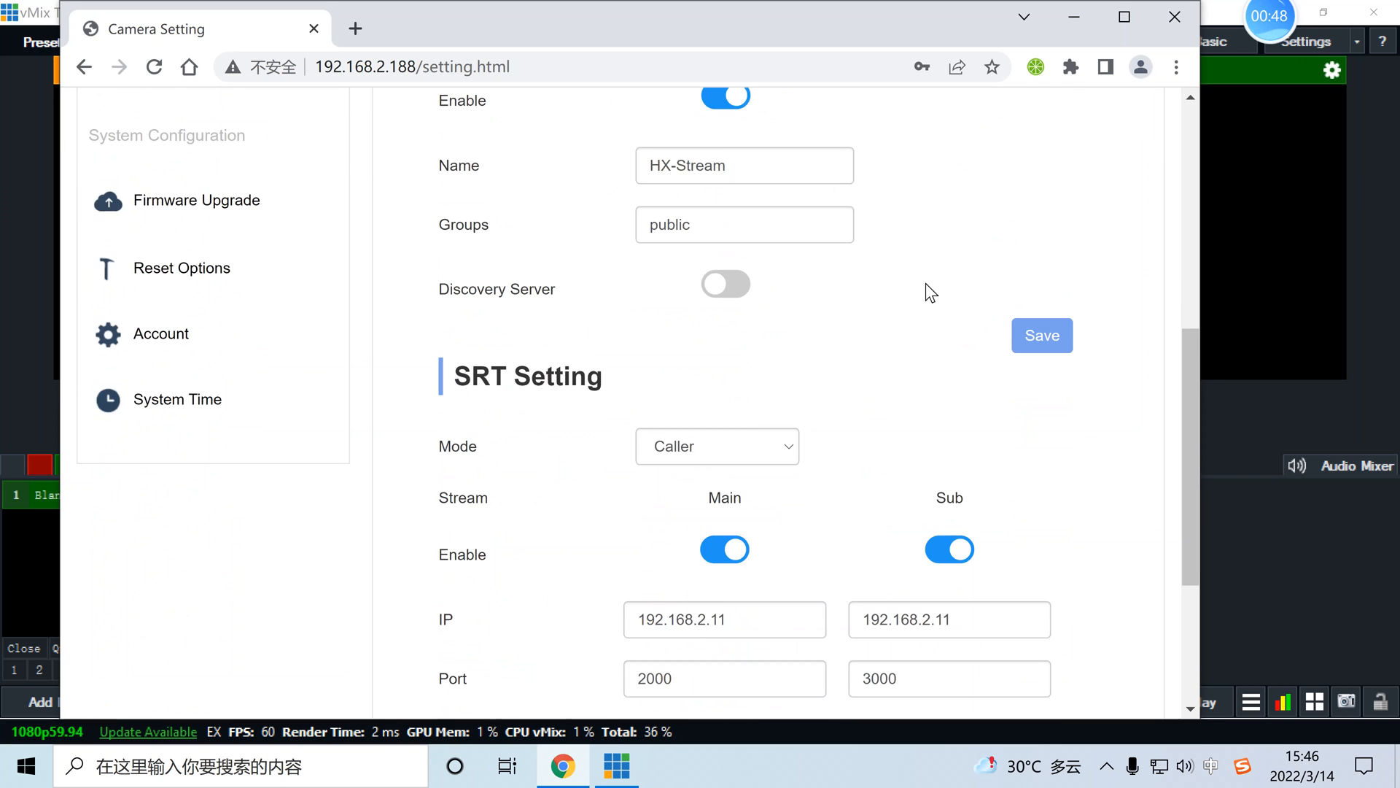
scroll(927, 291, "down", 2)
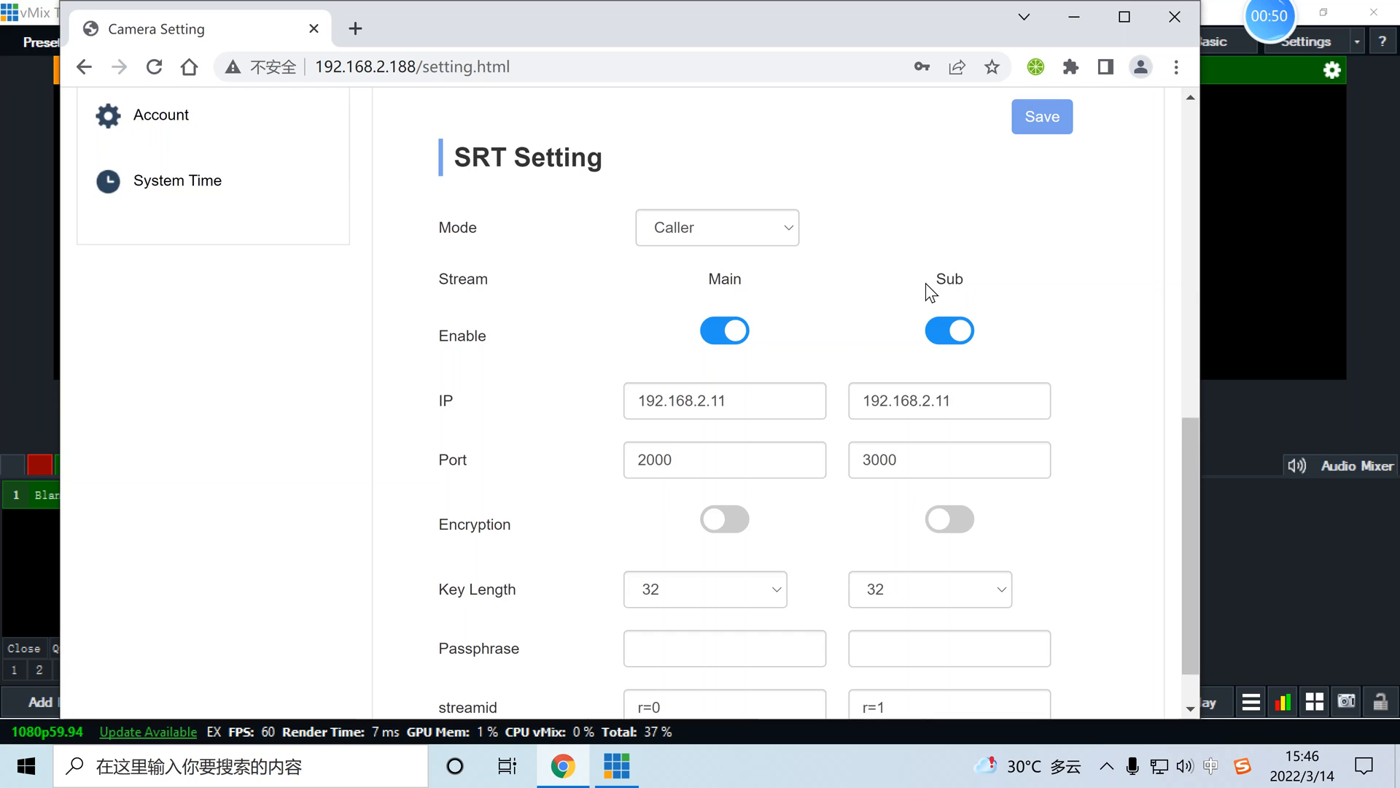
scroll(927, 290, "down", 1)
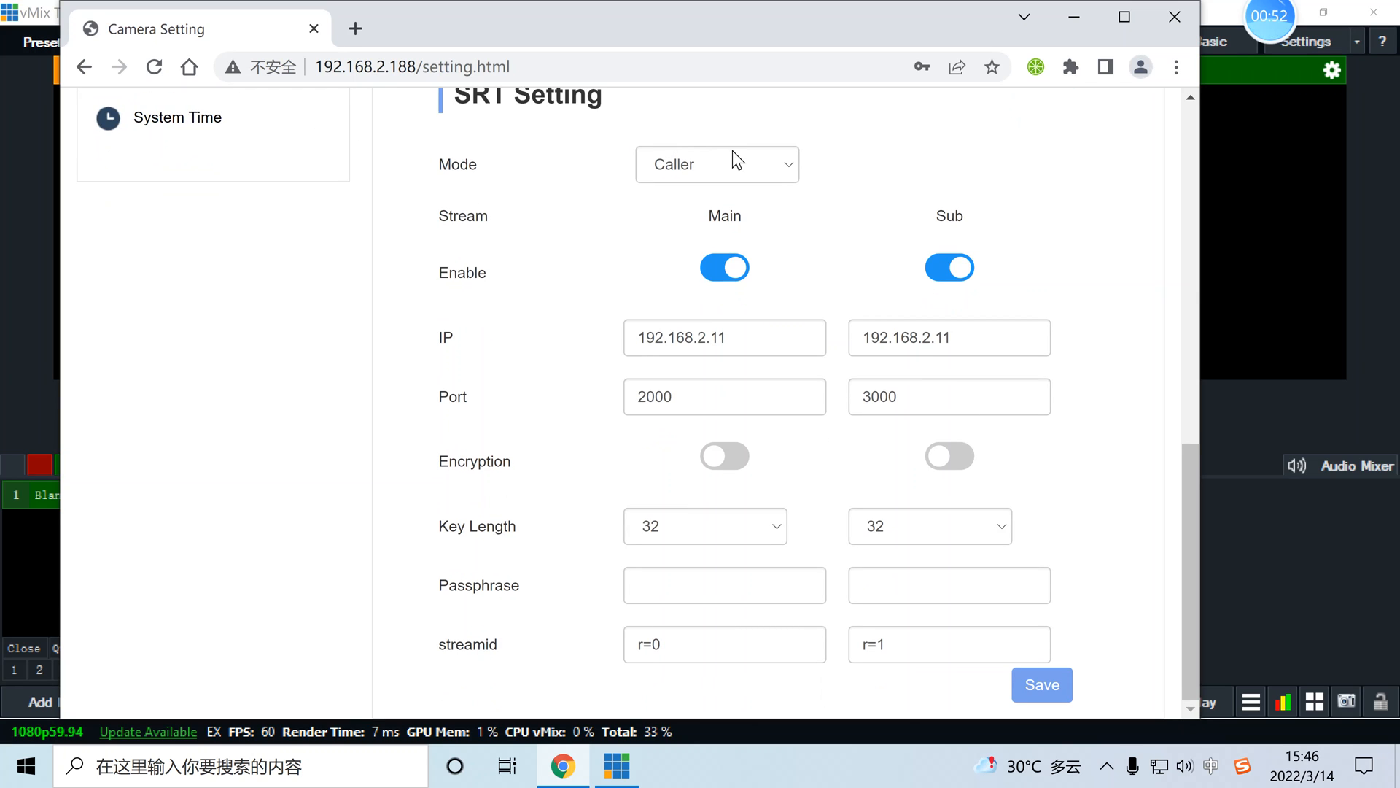
left_click(785, 166)
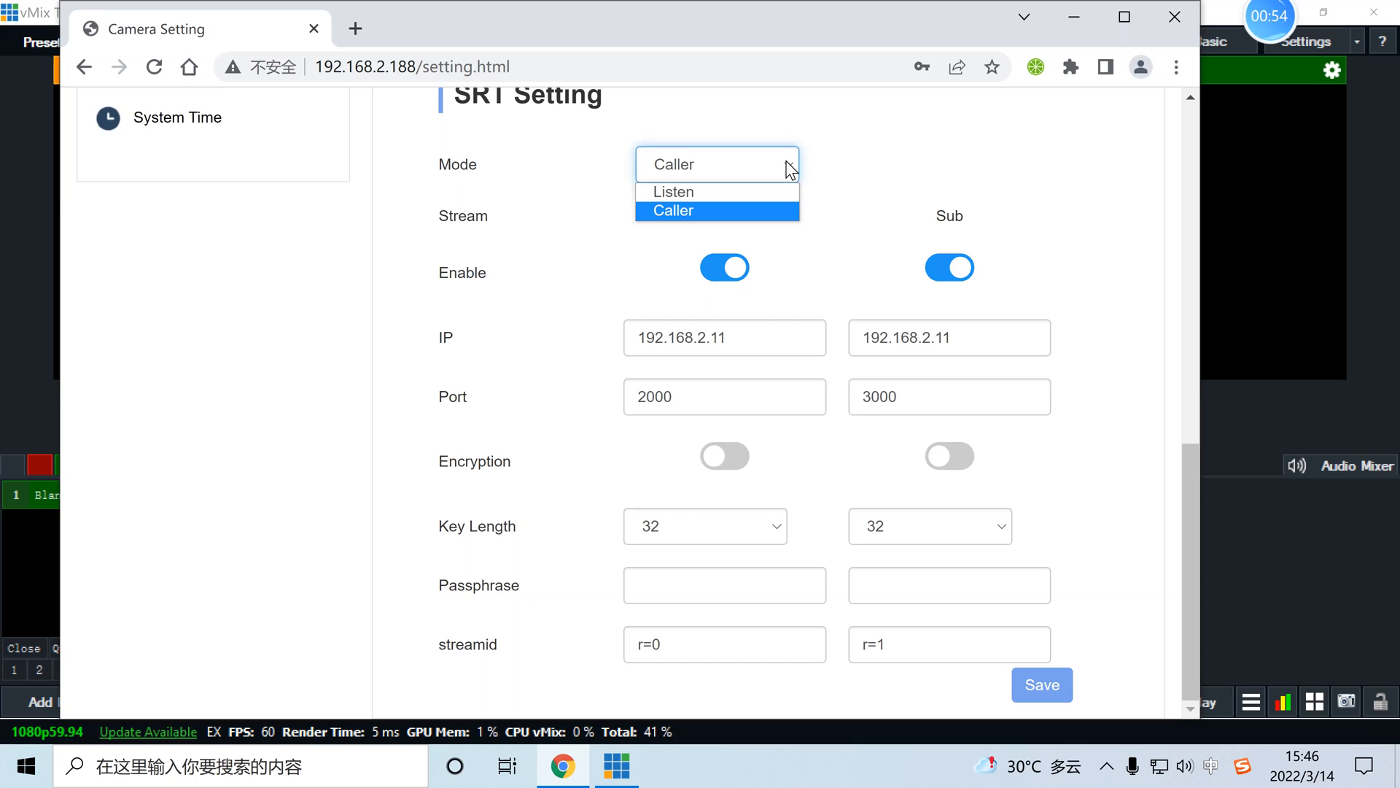
left_click(766, 197)
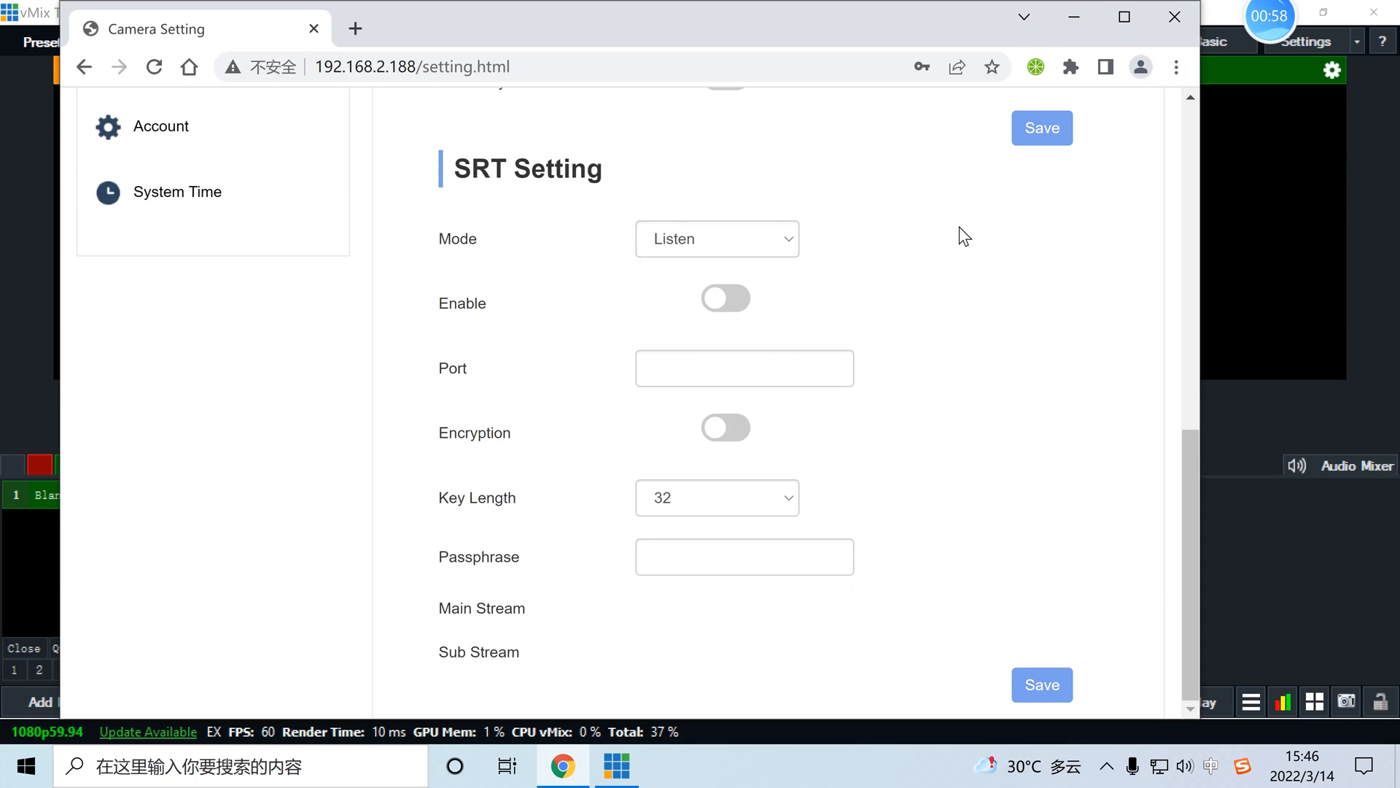
Enable SRT listening on port 1600 and save the SRT settings
left_click(721, 299)
left_click(728, 354)
type("1600")
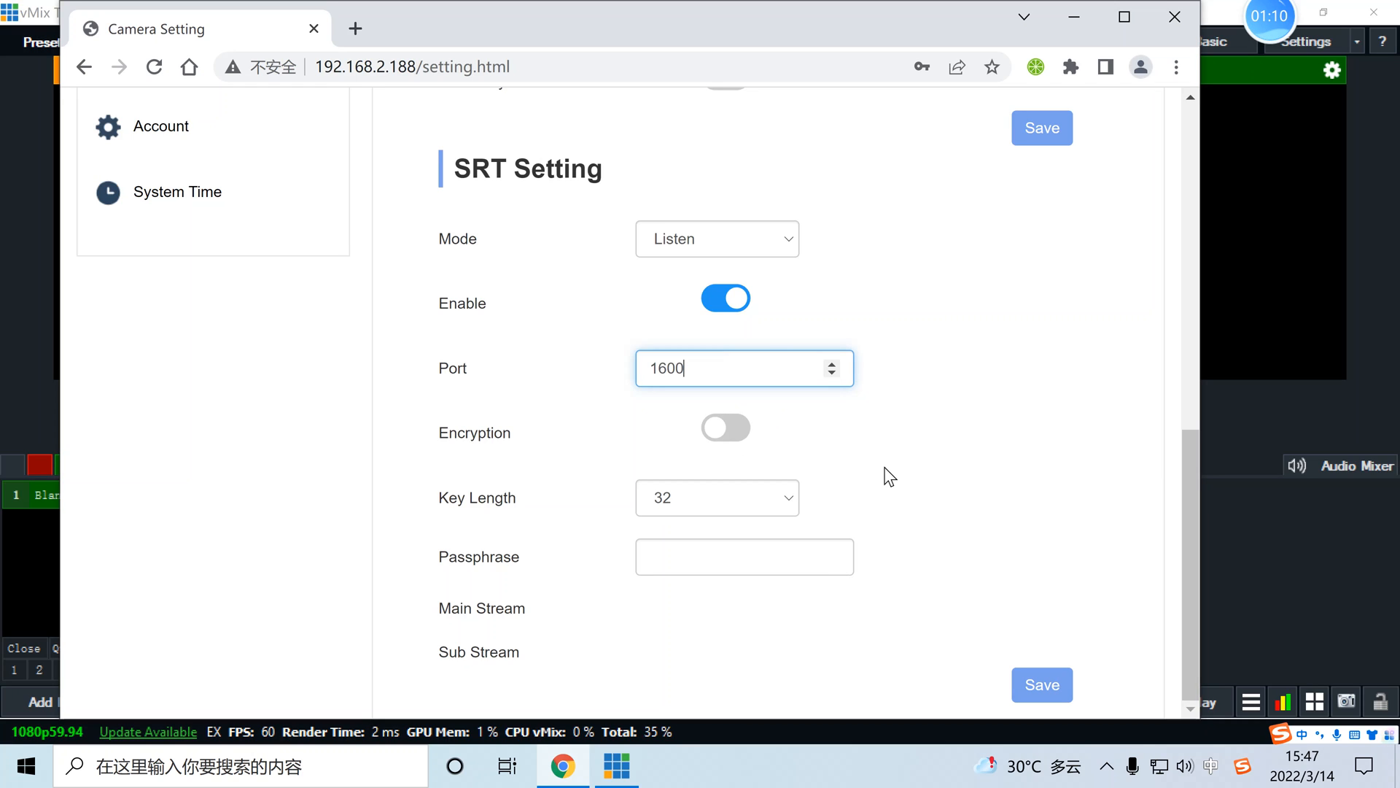
left_click(1031, 673)
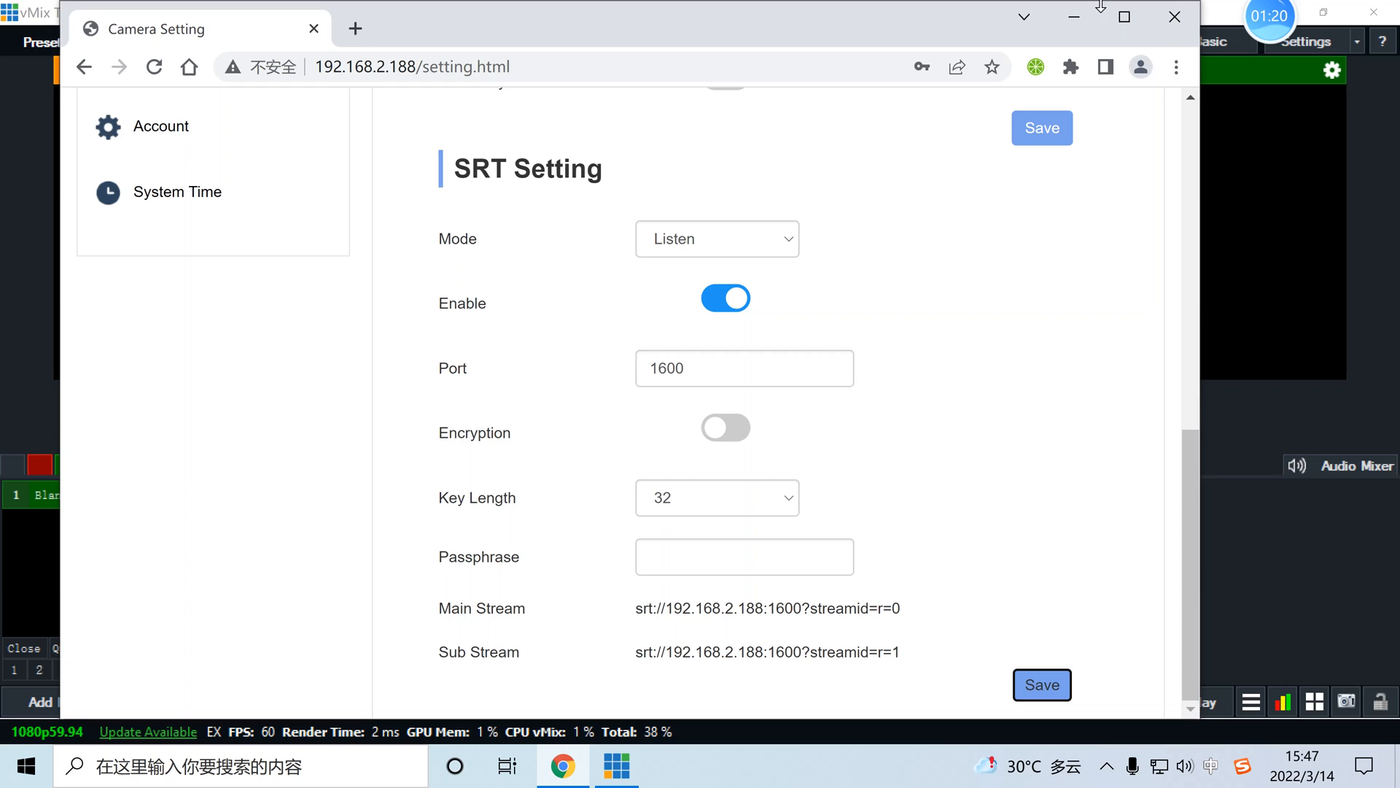
Return to vMix and start a new Stream / SRT input with the stream type SRT (Caller)
left_click(1077, 17)
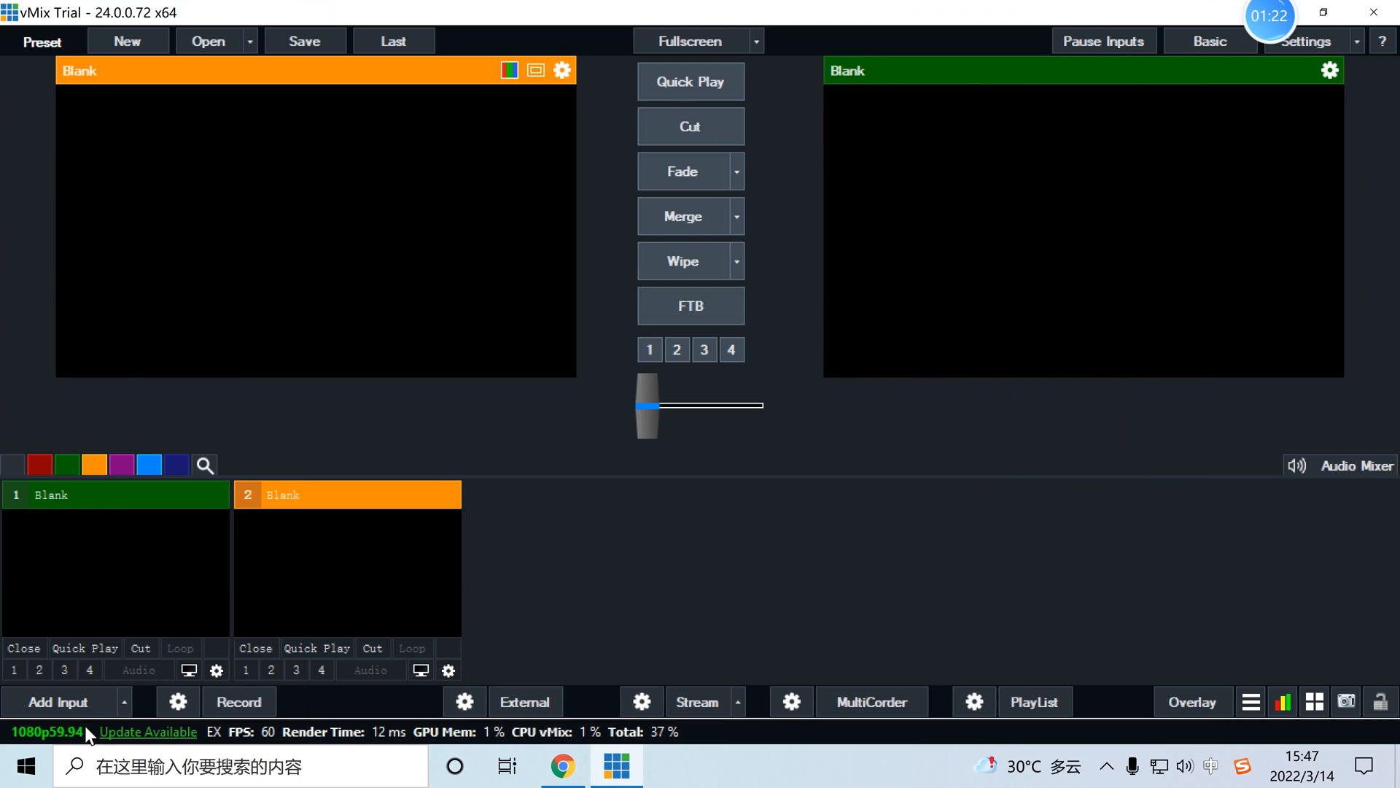
left_click(60, 694)
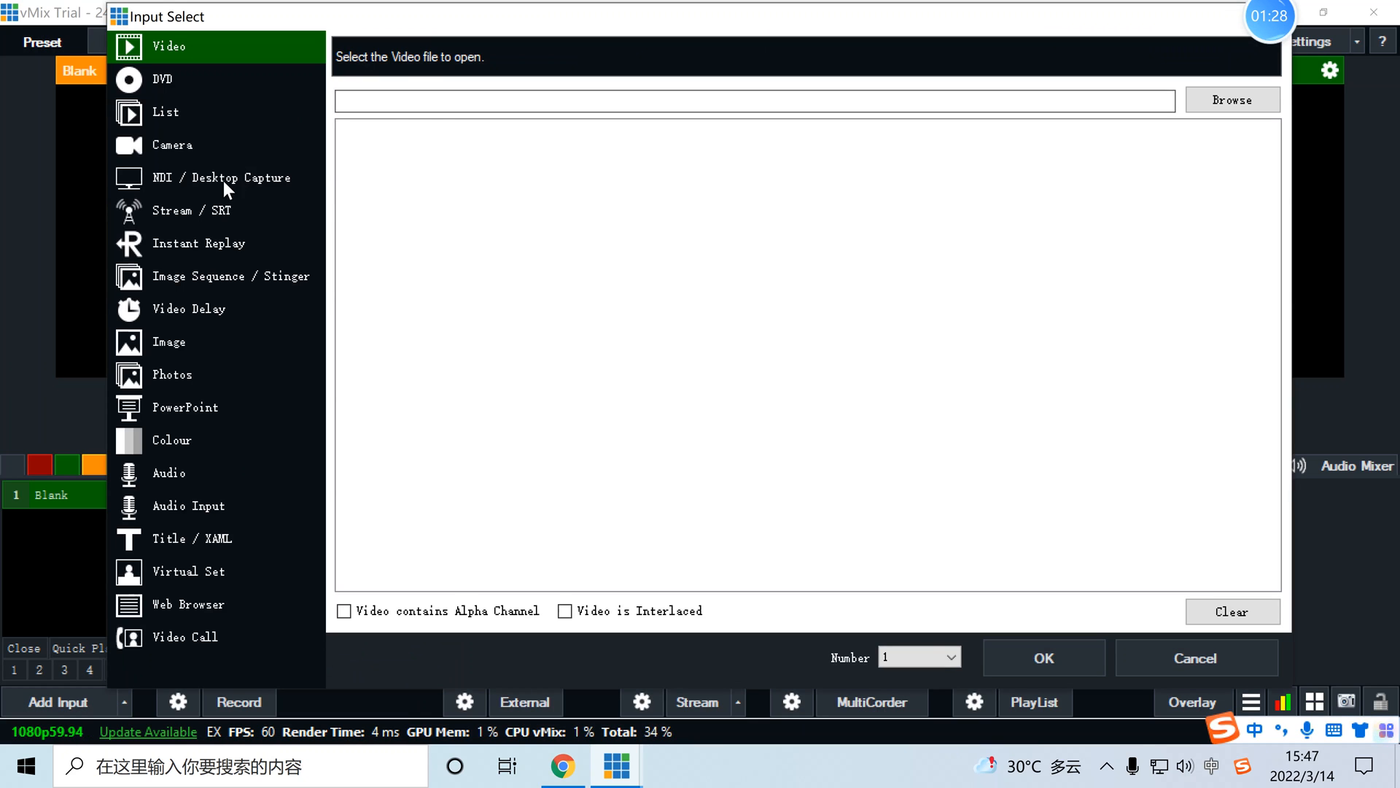
left_click(194, 210)
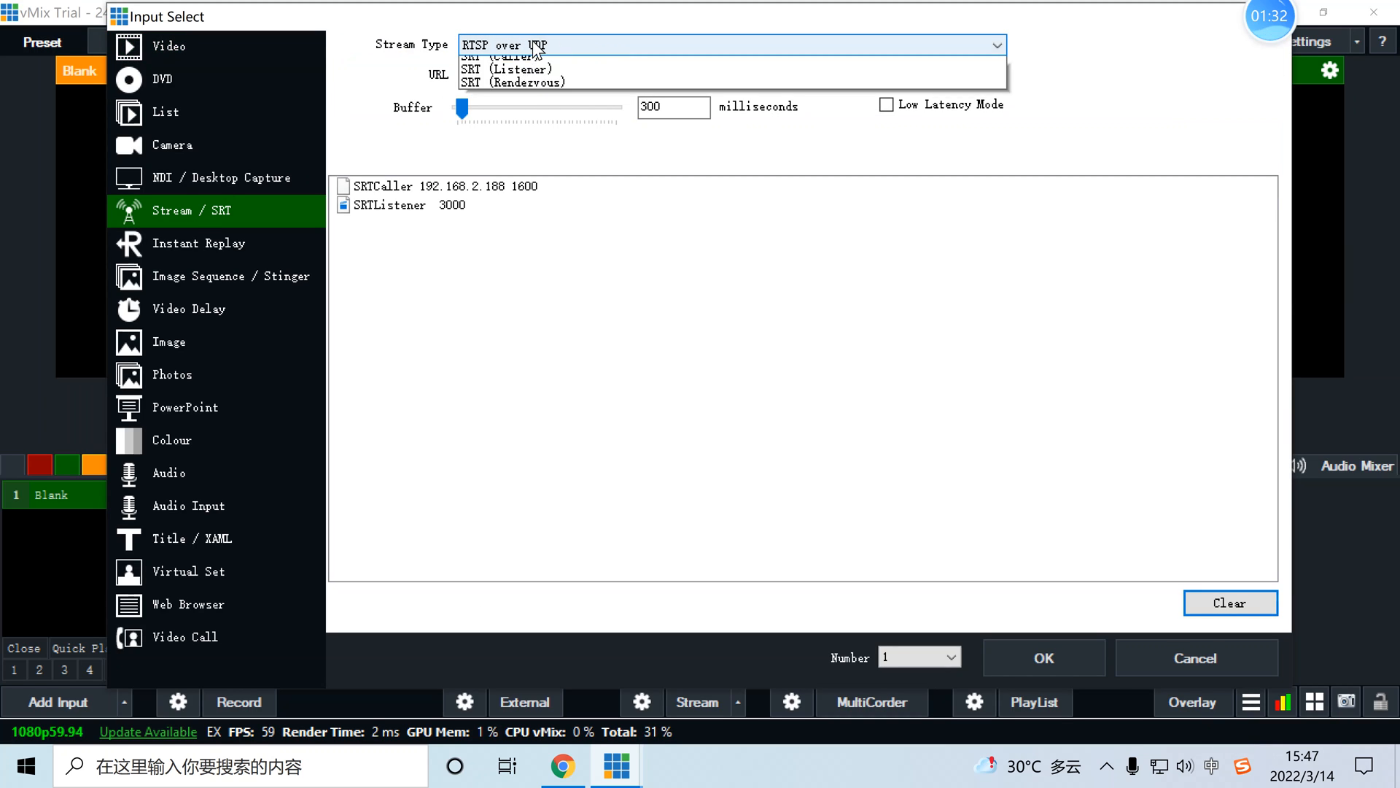
left_click(515, 47)
left_click(519, 143)
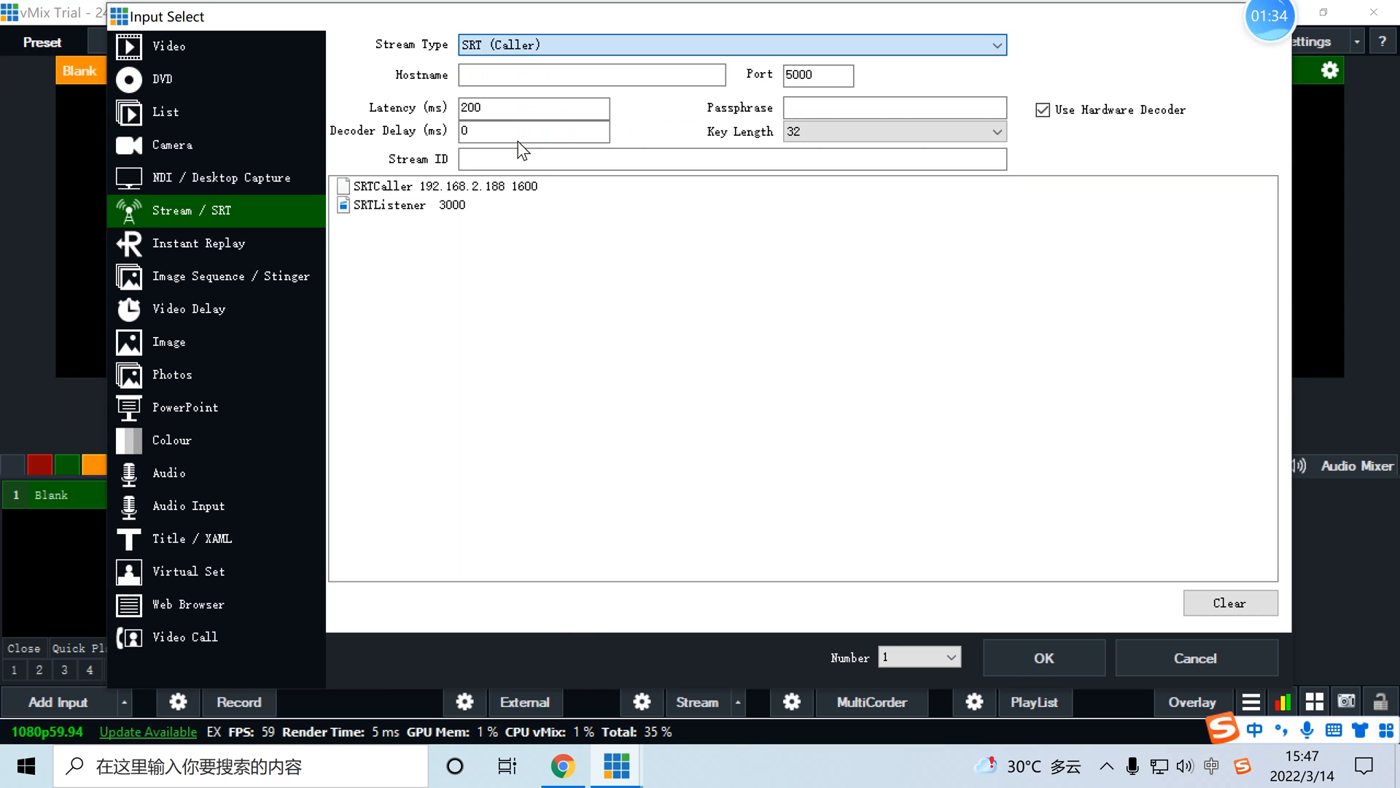
Set the SRT caller's hostname to 192.168.2.188 and port to 1600, and clear the list of previous streams
left_click(563, 766)
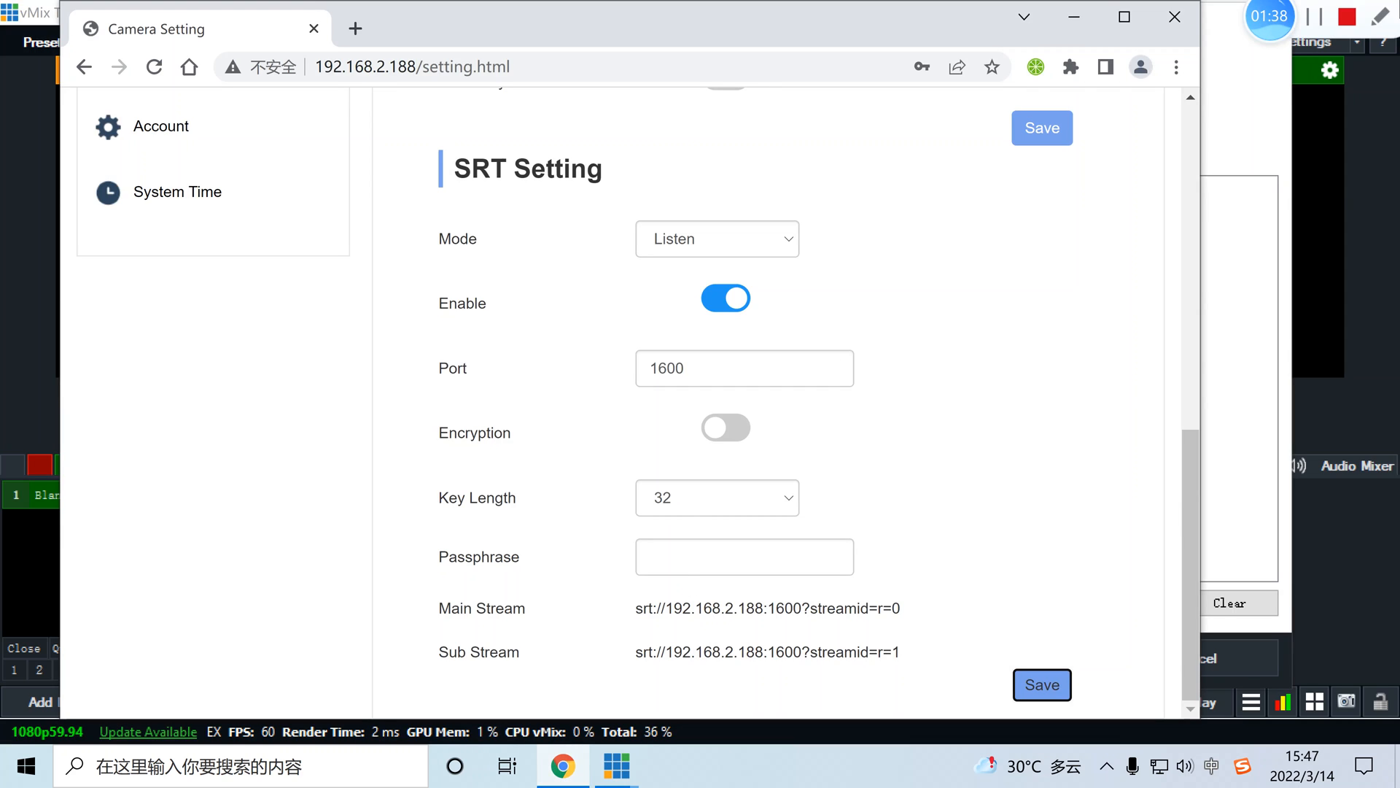
left_click(1078, 15)
left_click(513, 70)
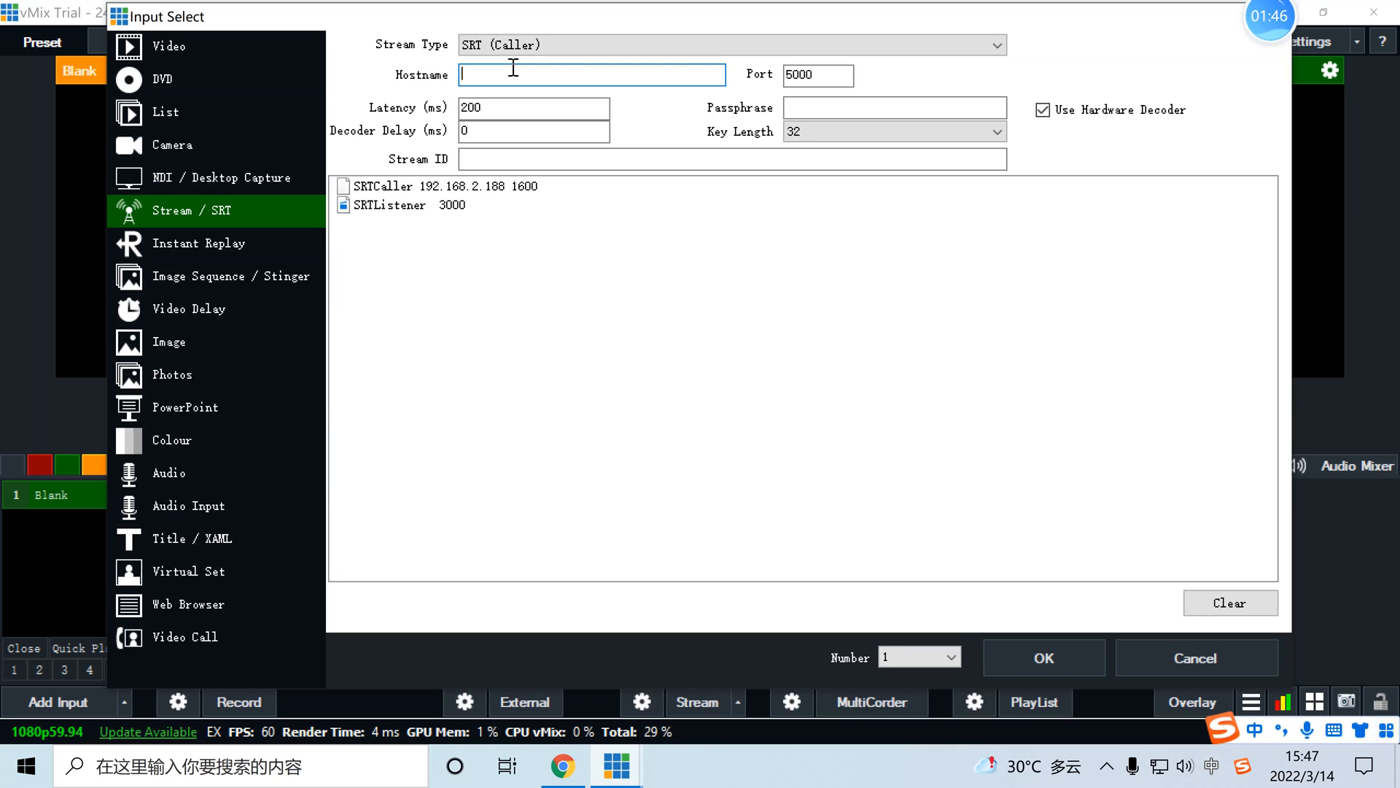
type("192.168.2.188")
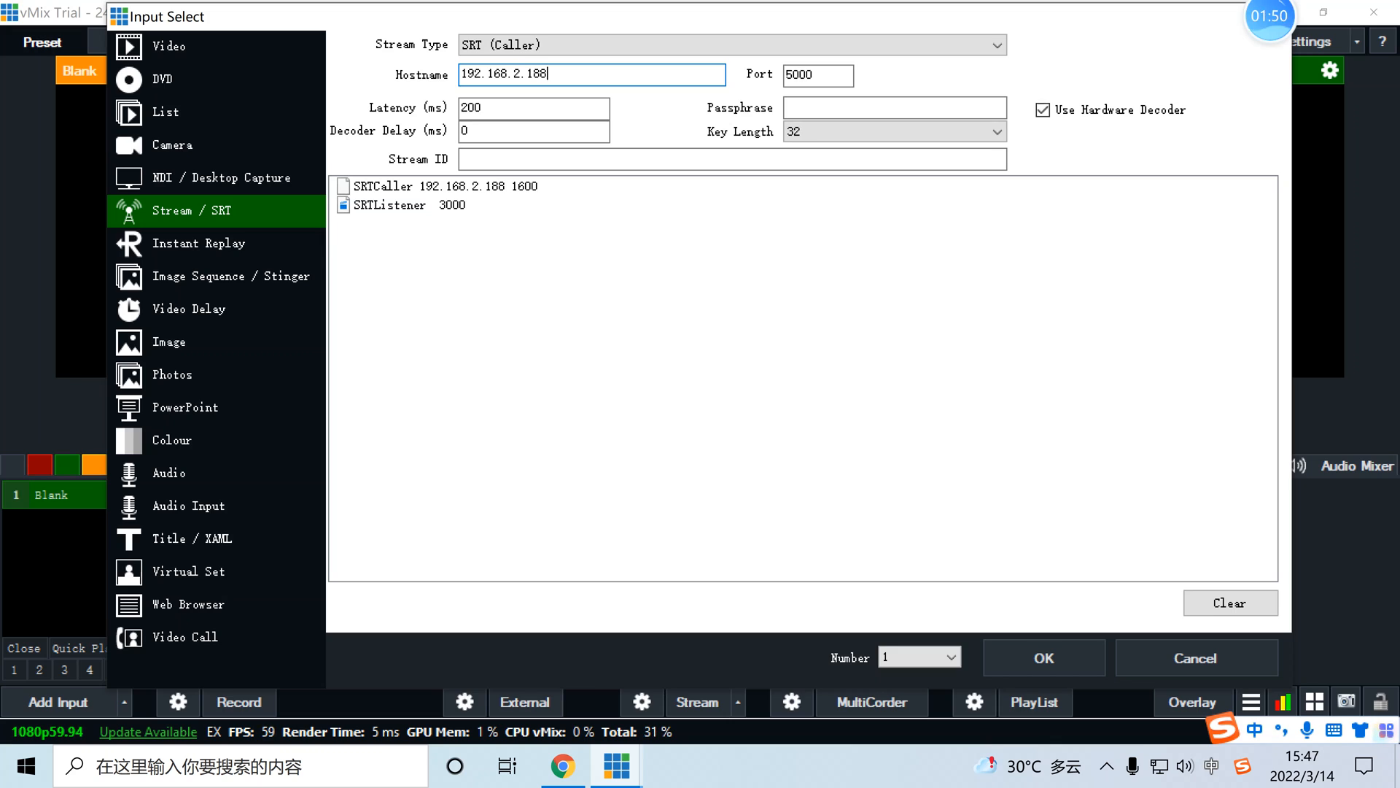
double_click(823, 74)
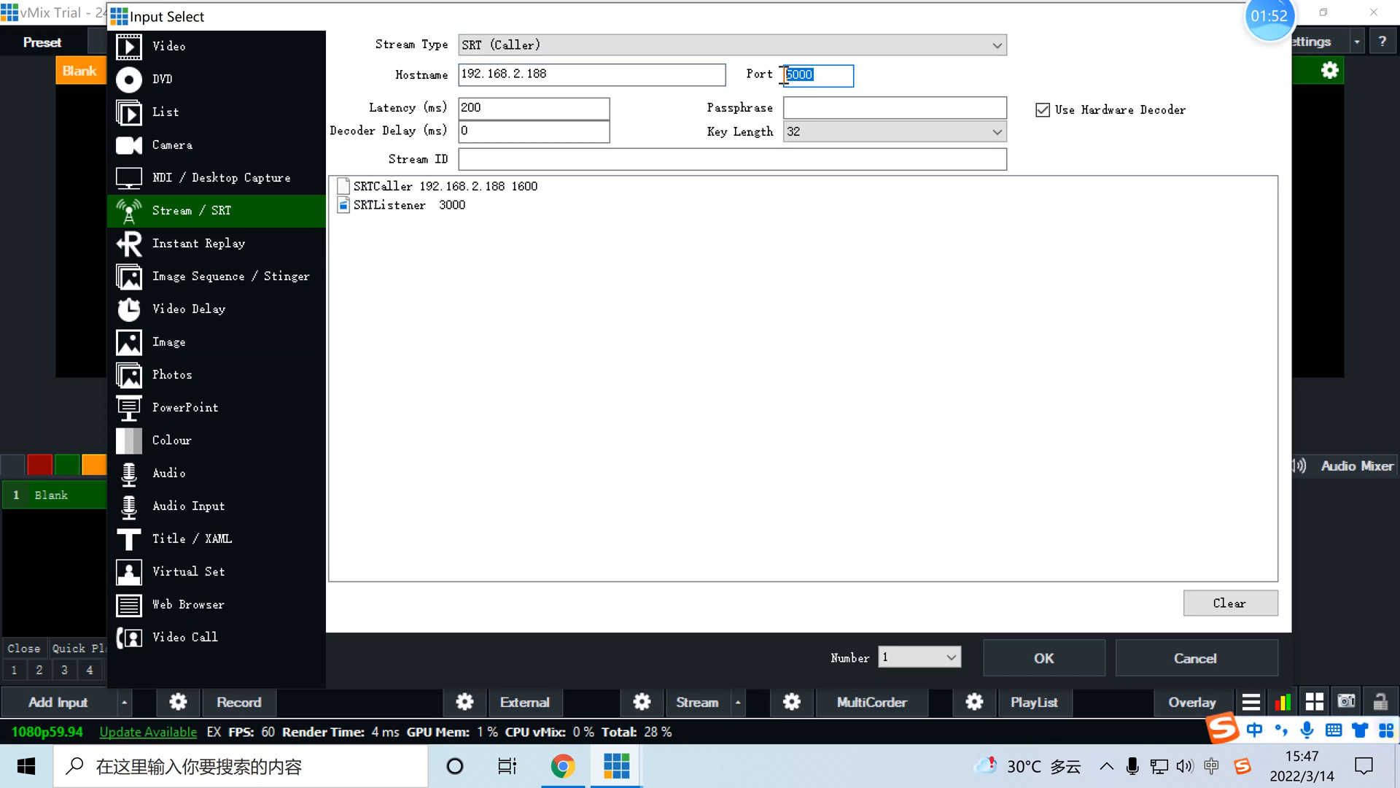
type("16")
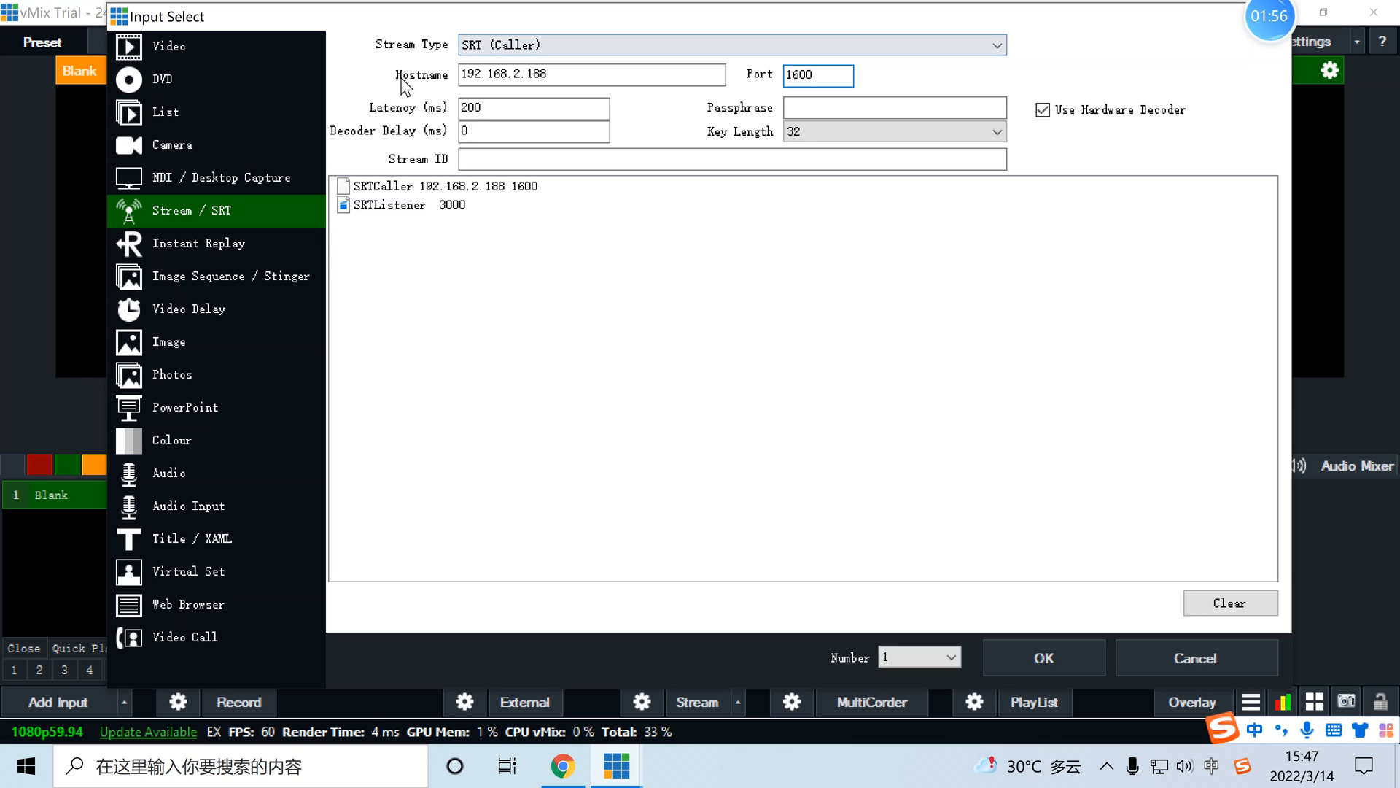
left_click(509, 186)
left_click(1269, 603)
Switch to Chrome to examine the stream IDs in the camera's main and sub stream addresses, and return to vMix
left_click(503, 156)
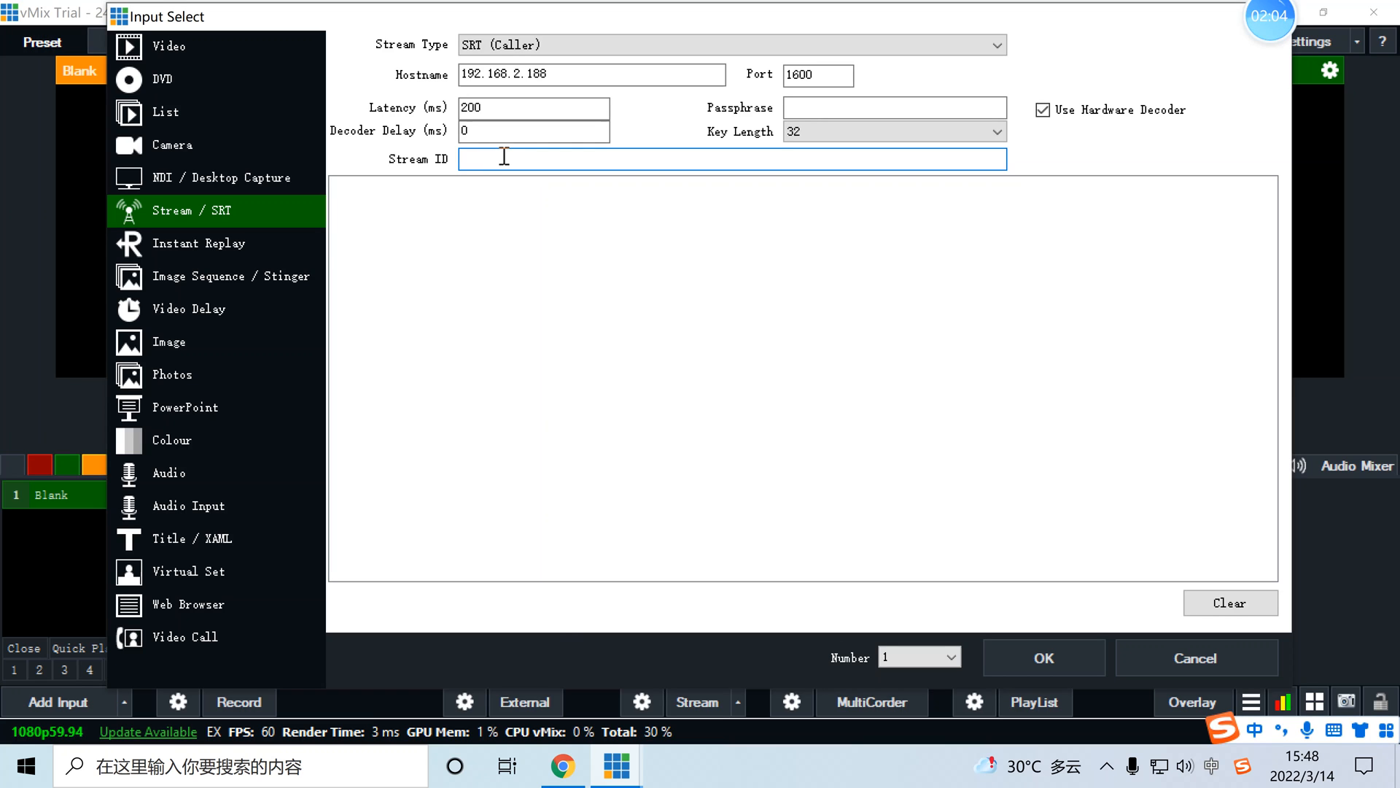
left_click(562, 765)
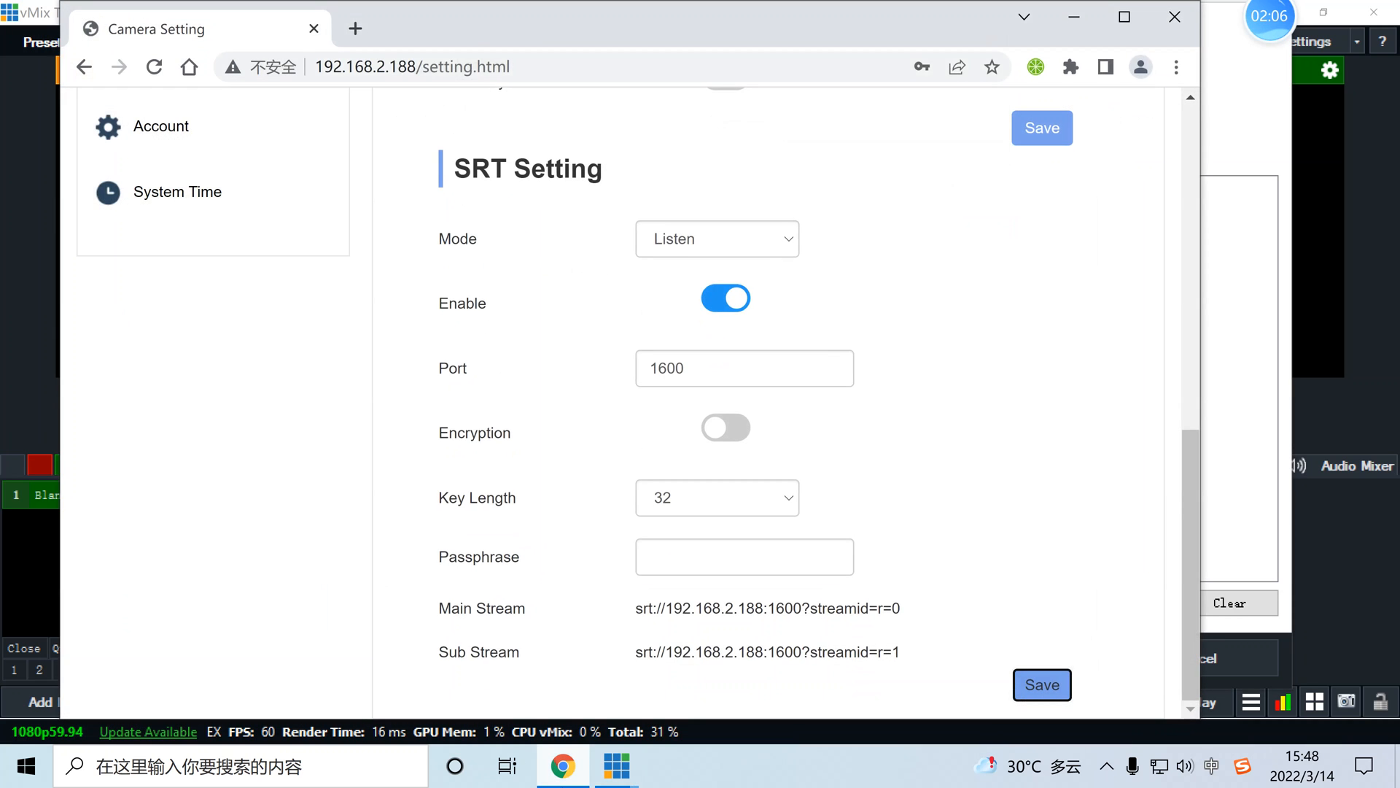
left_click_drag(883, 611, 907, 614)
left_click(912, 617)
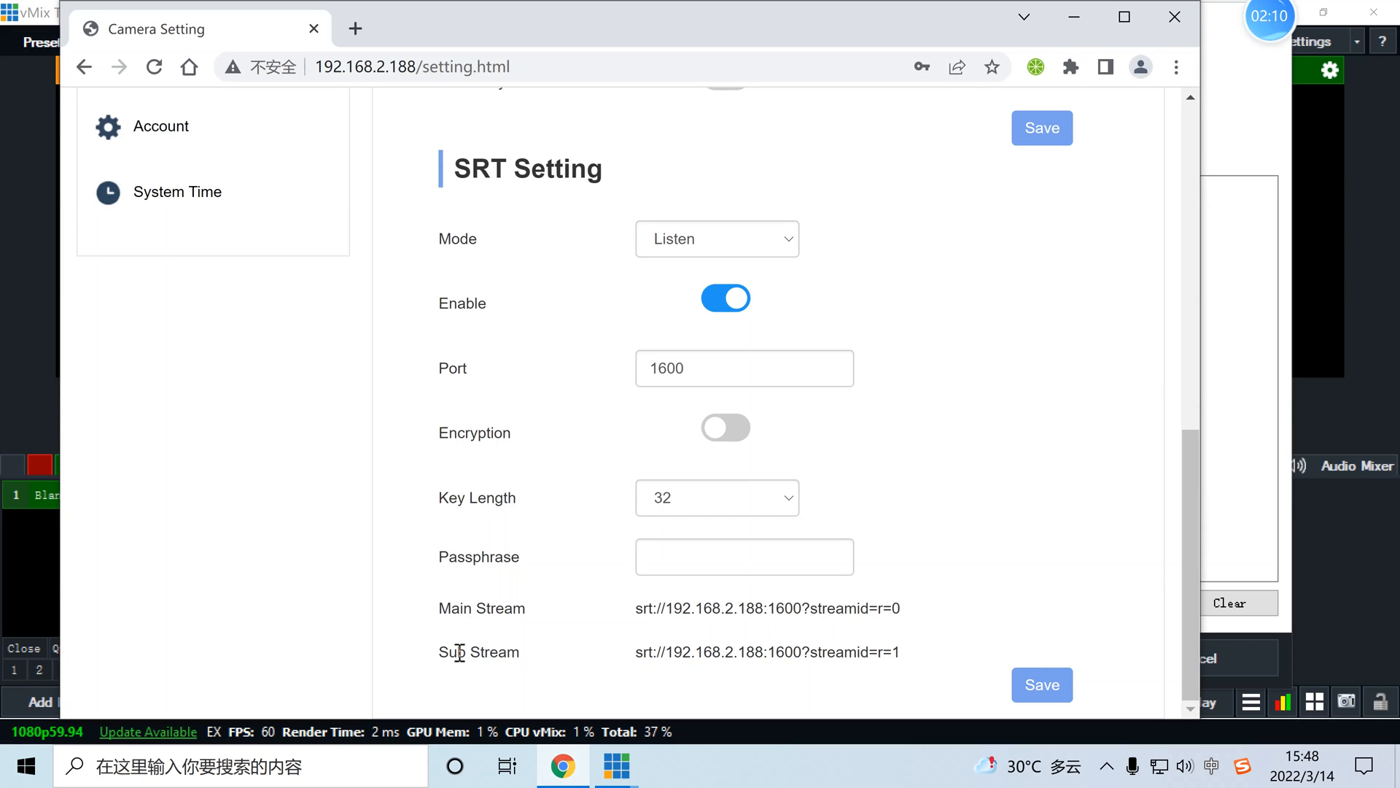
left_click_drag(449, 651, 527, 652)
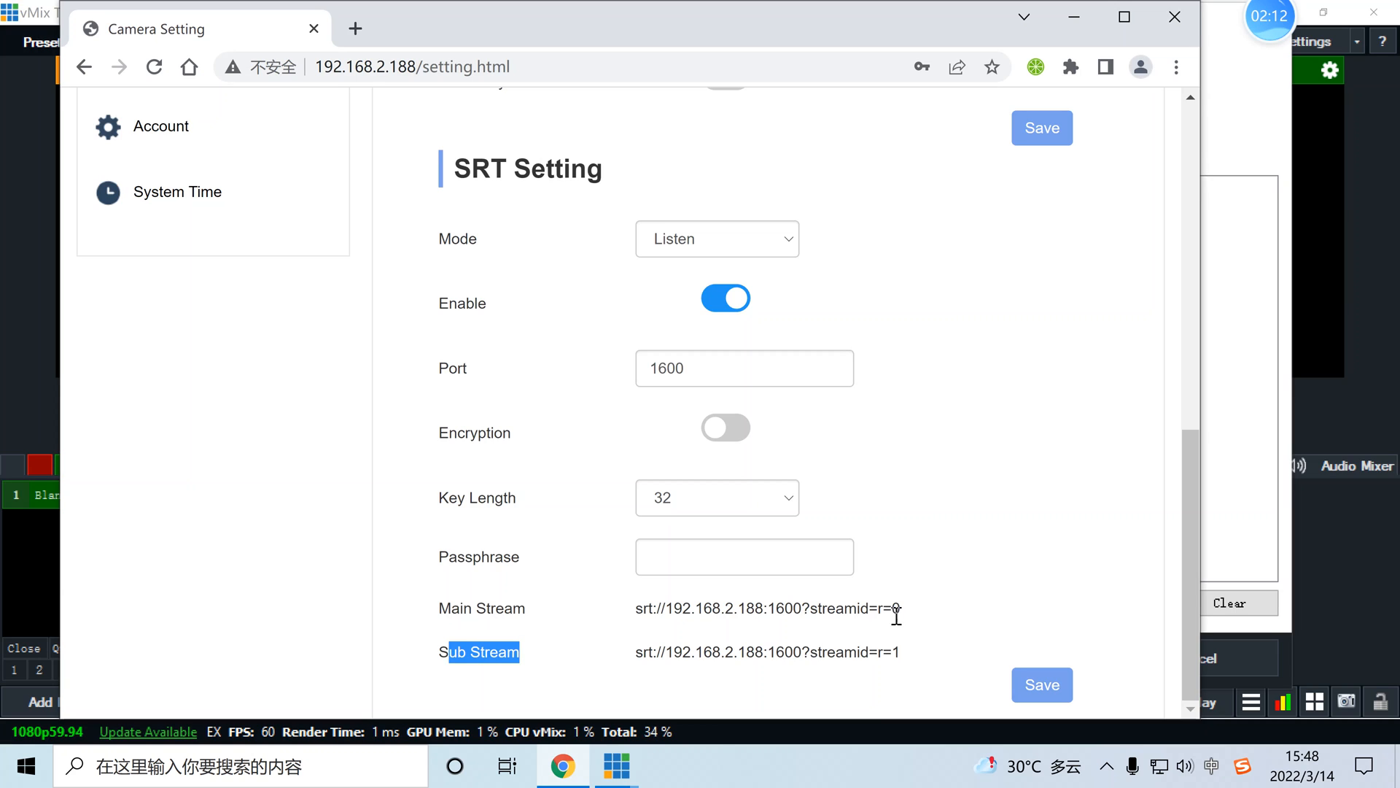
left_click_drag(876, 654, 912, 660)
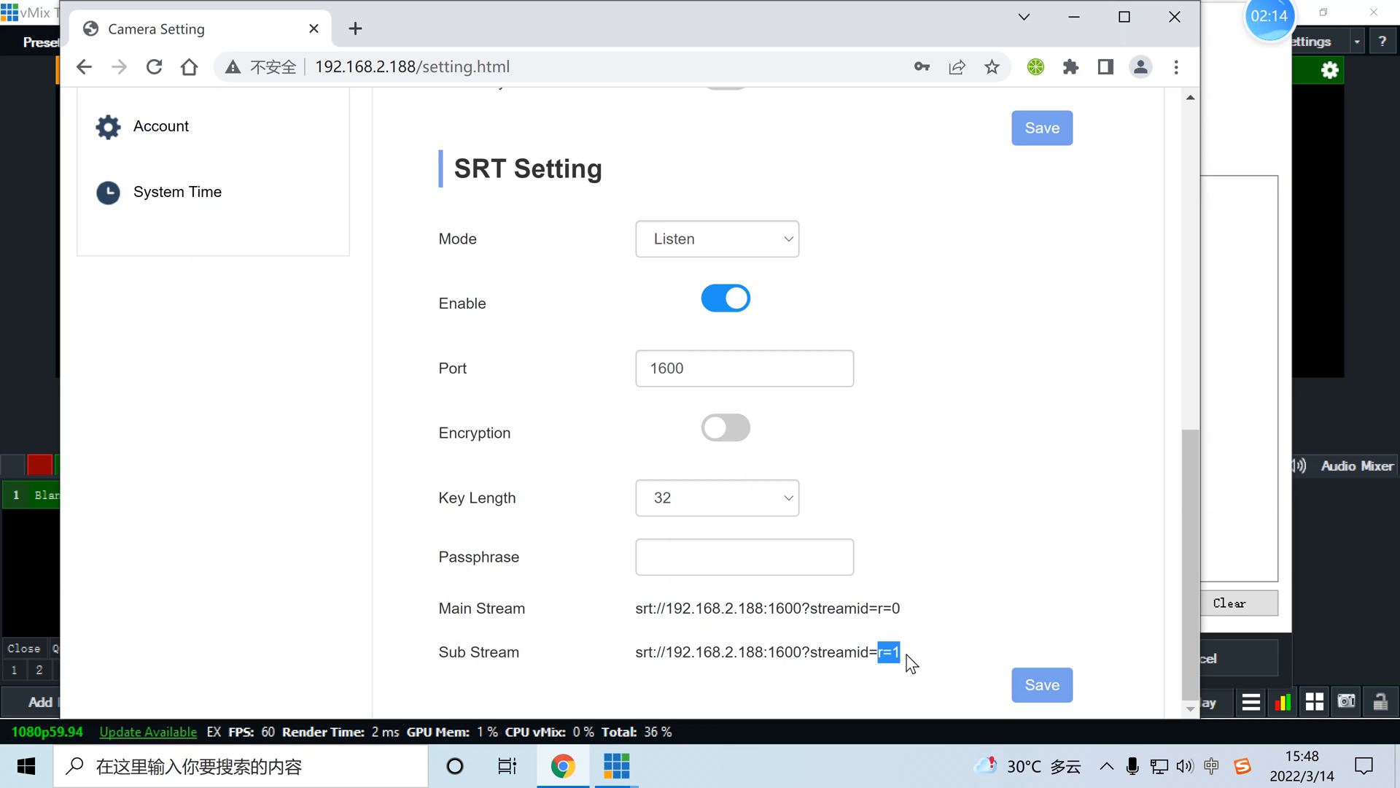
left_click(957, 649)
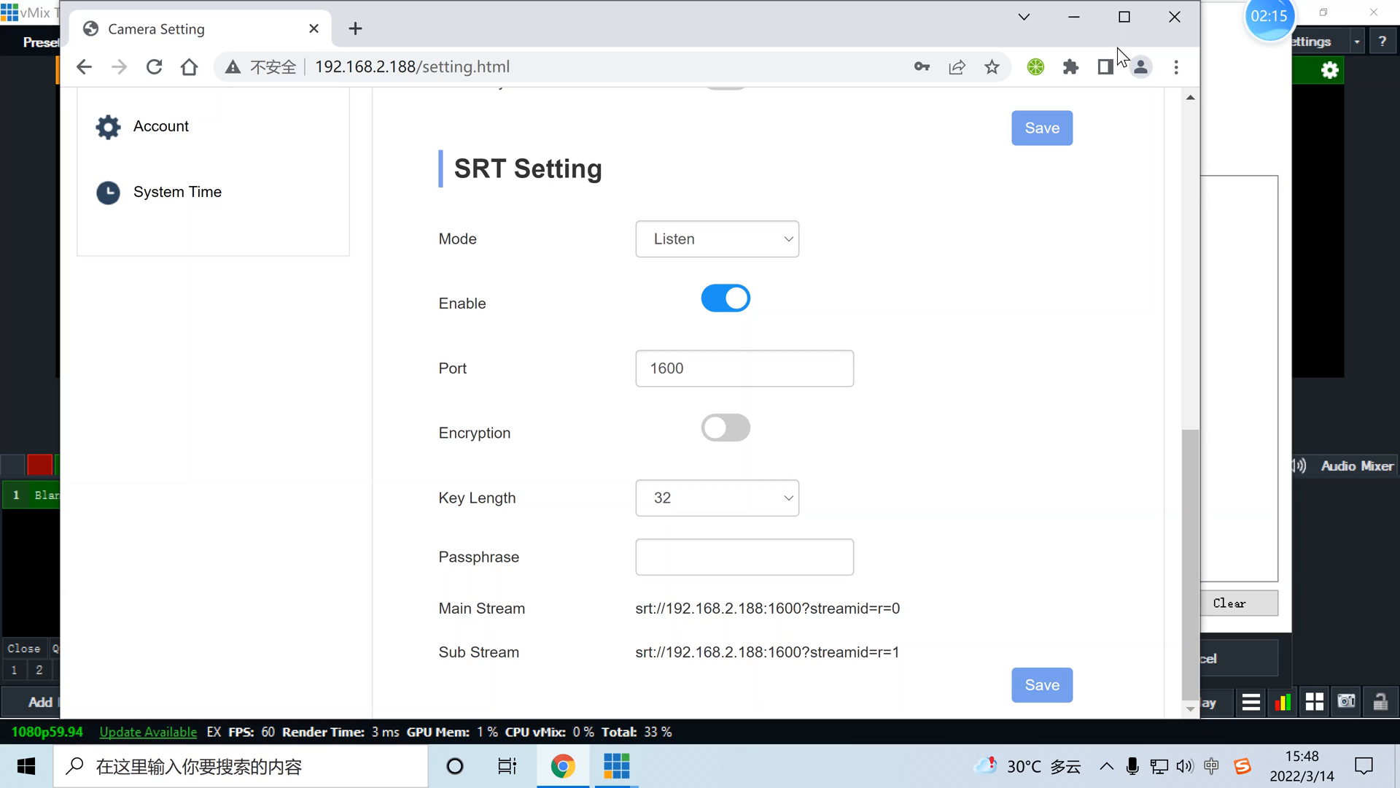
left_click(1071, 17)
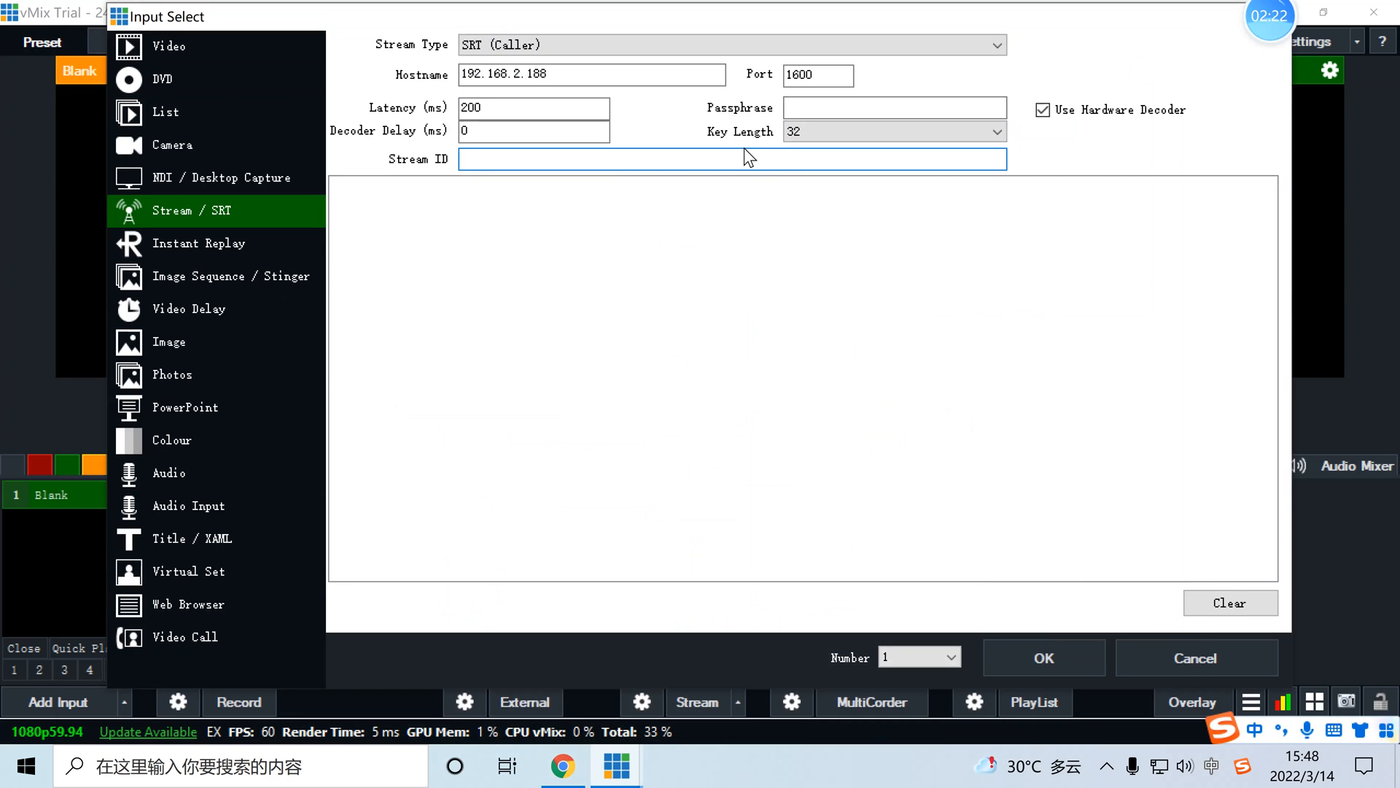
Set the stream ID to r=0 and add the camera's main SRT stream as an input
key("shift")
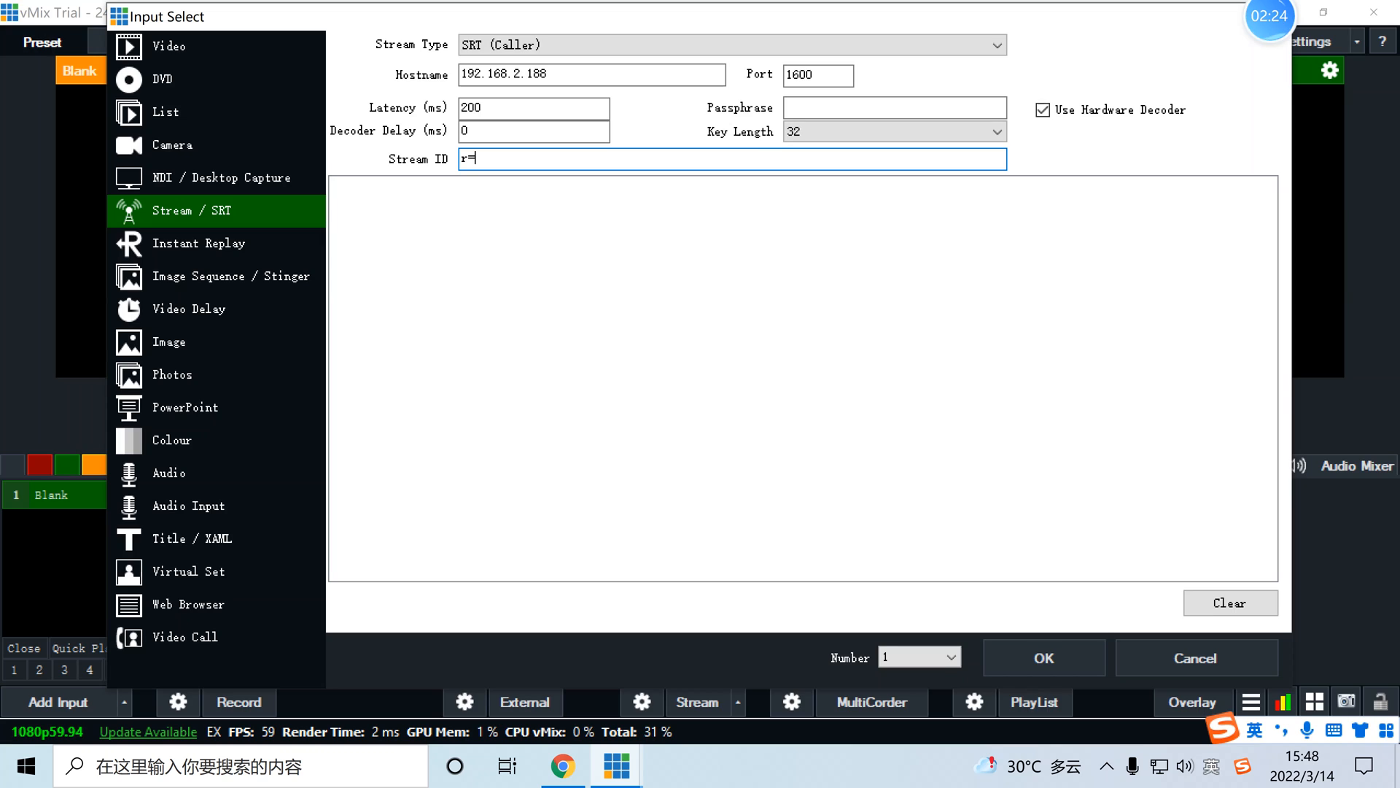
type("0")
left_click(1036, 651)
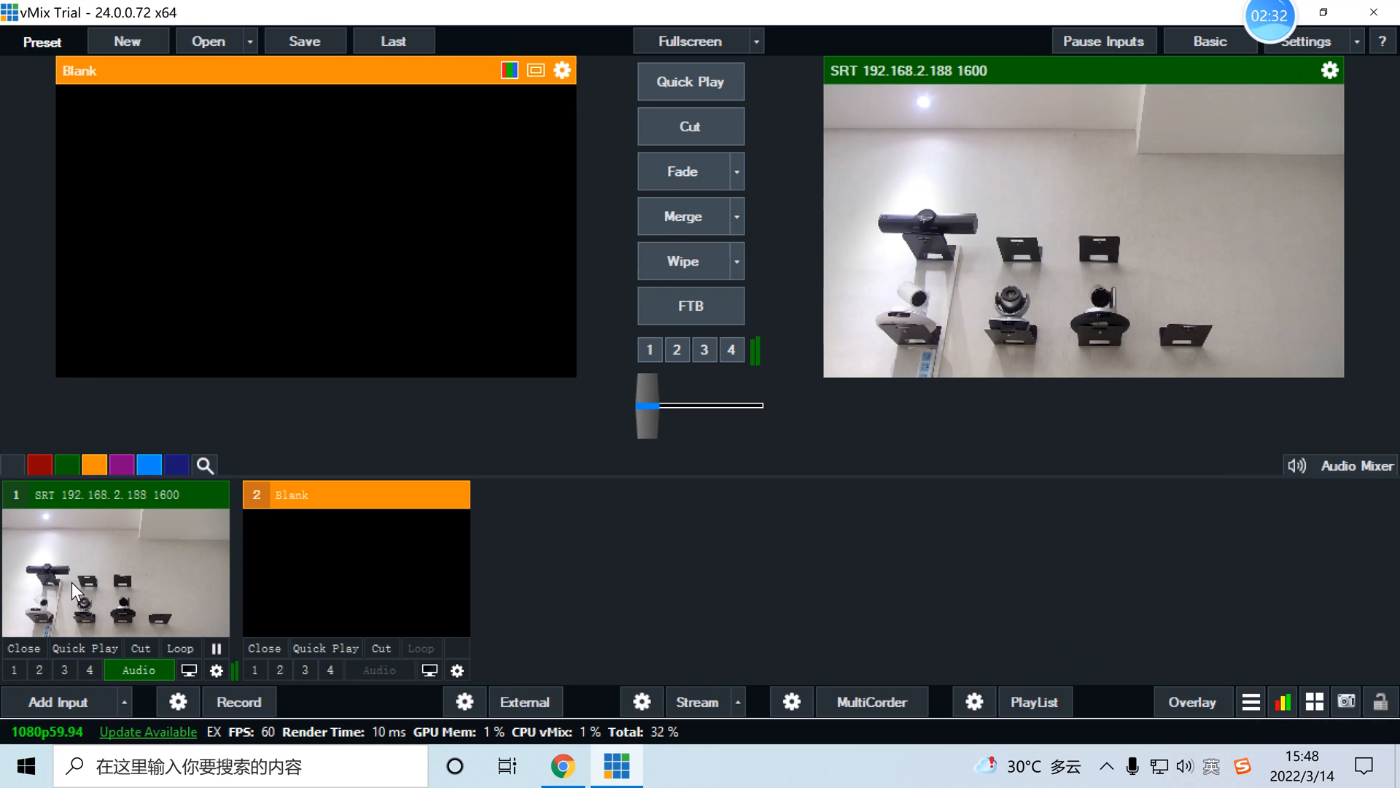
left_click(188, 666)
left_click(434, 328)
Start another Stream / SRT input with the stream type SRT (Caller)
left_click(60, 711)
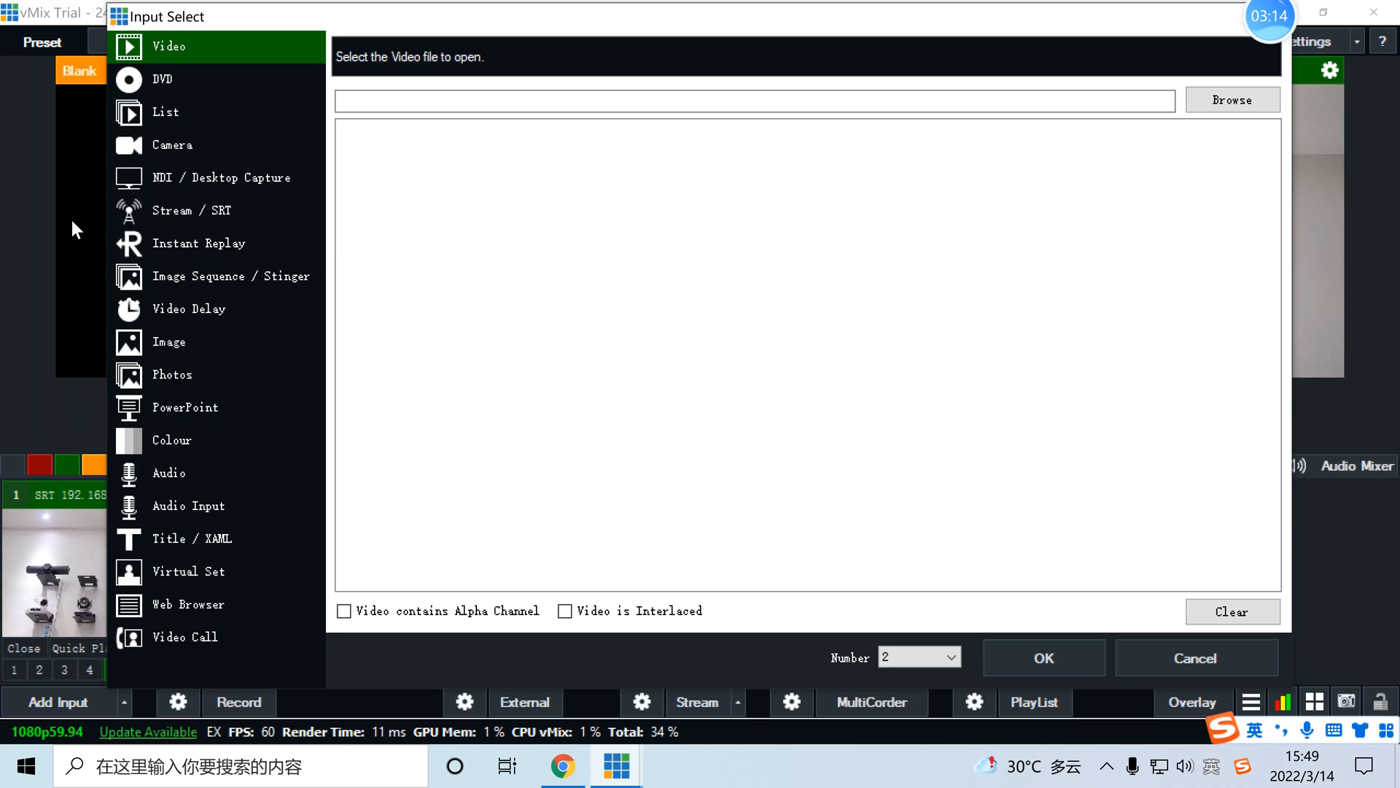
left_click(218, 208)
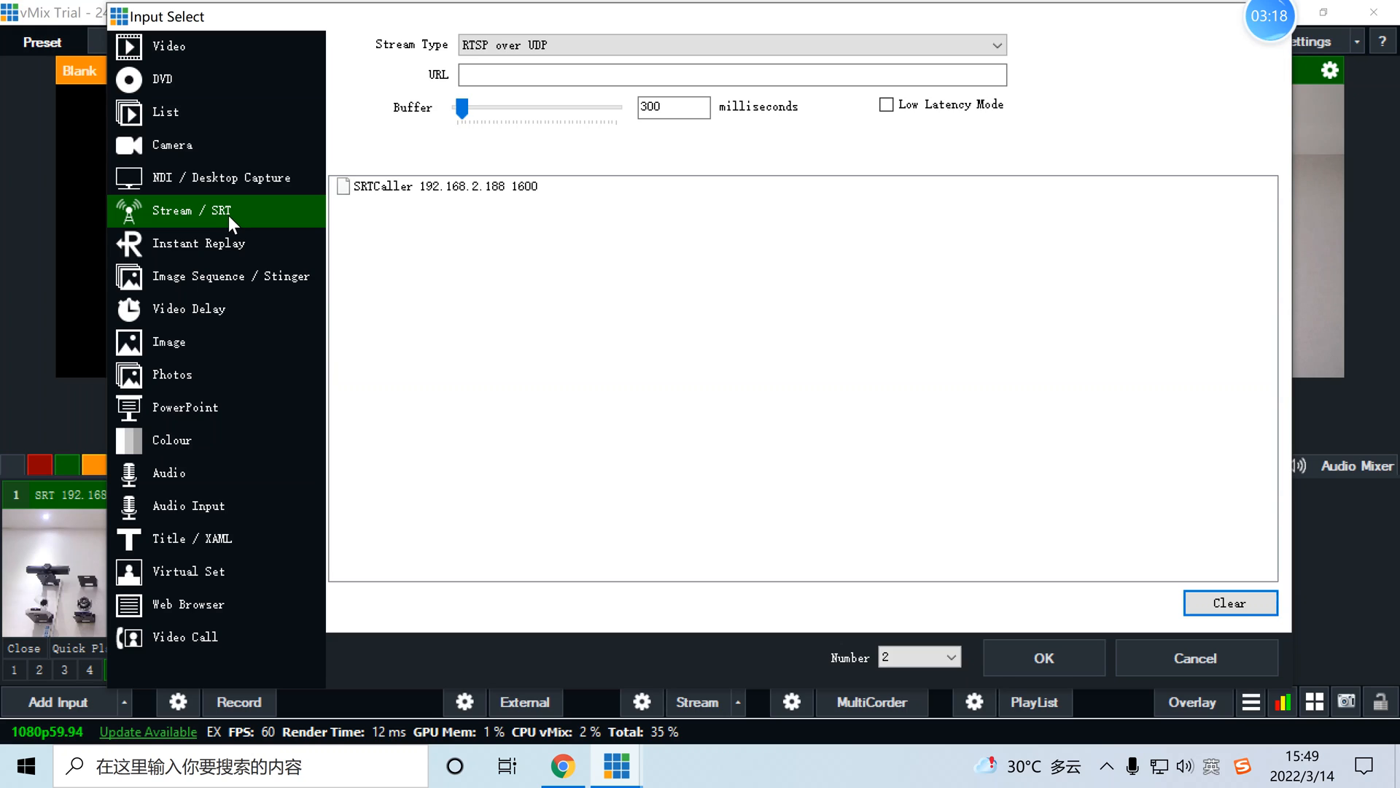
left_click(630, 42)
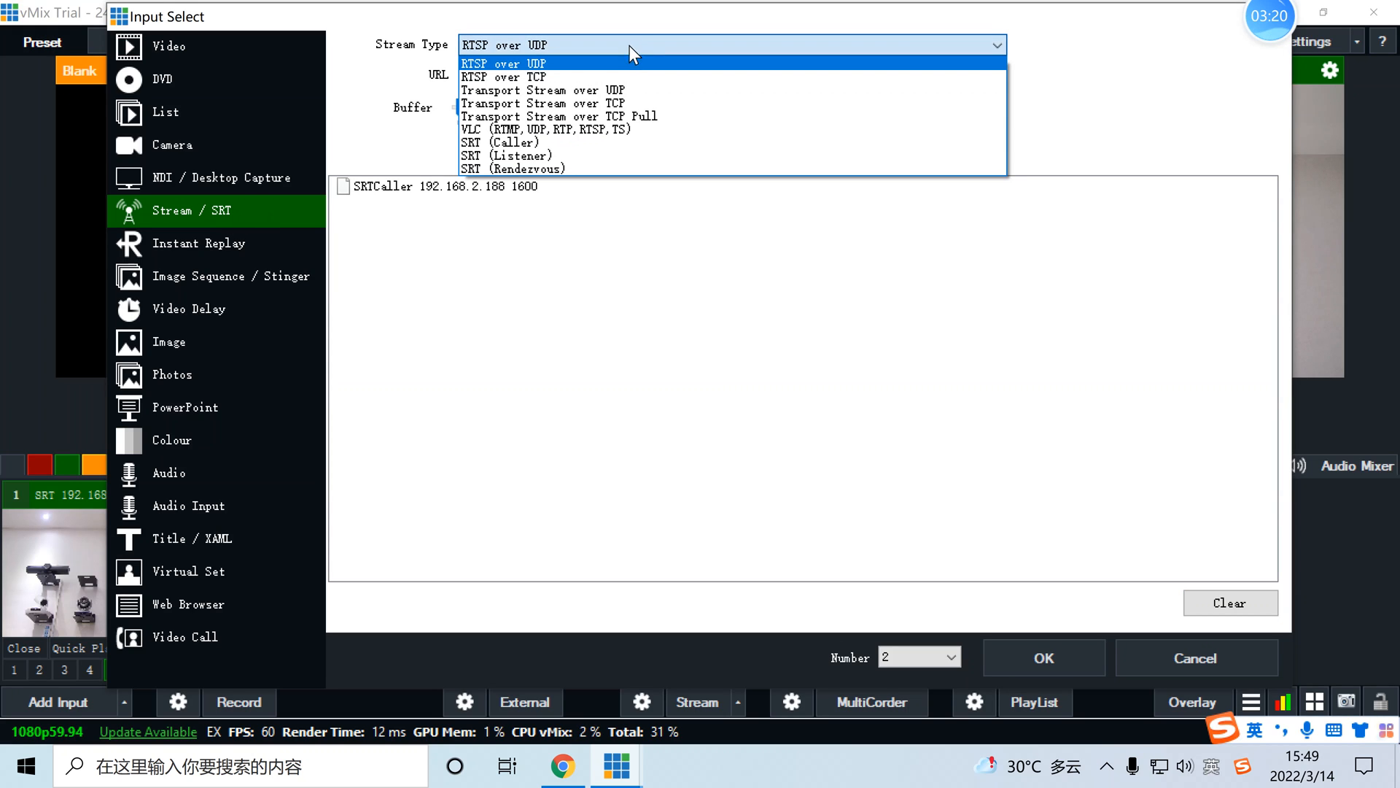
left_click(573, 143)
left_click(574, 144)
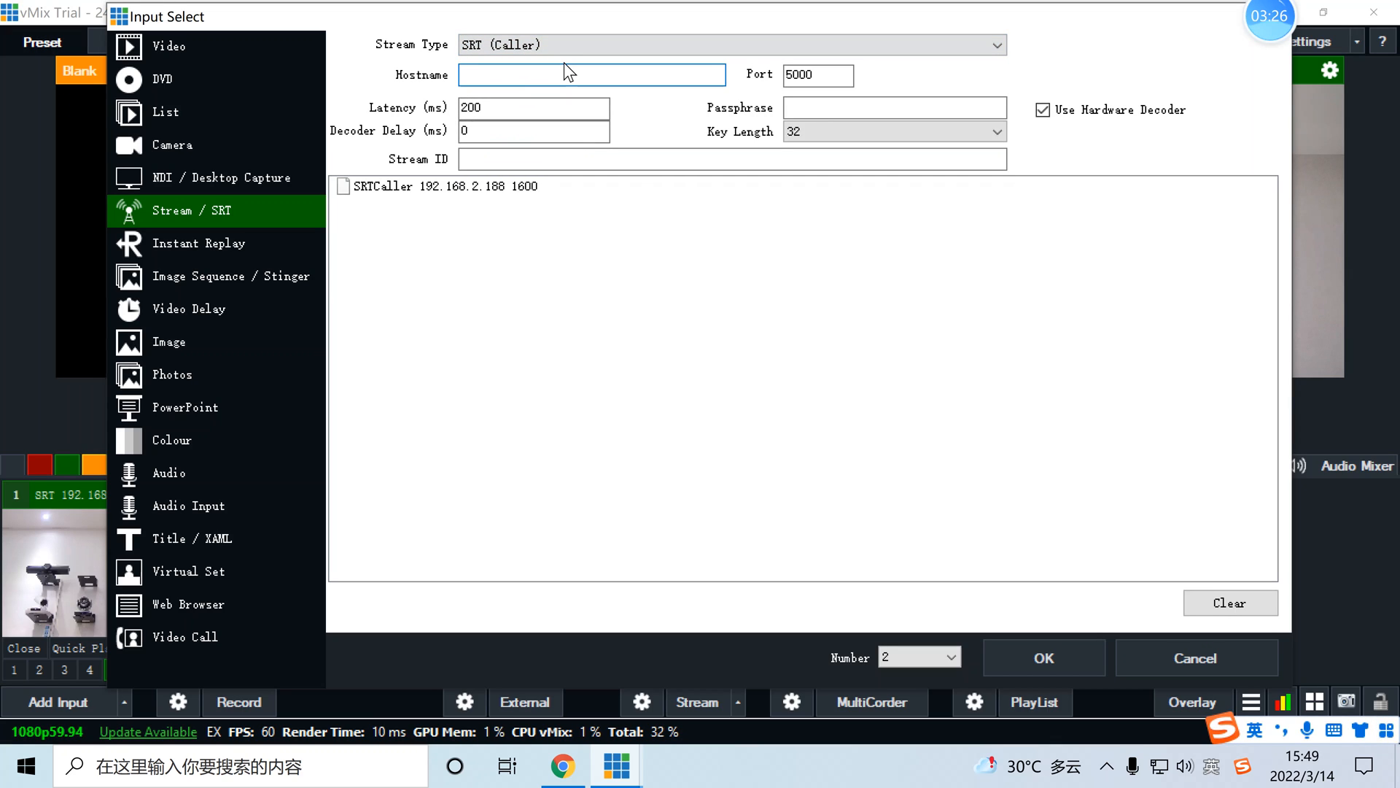
Set the hostname to 192.168.2.188, port to 1600 and stream ID to r=1, and add the camera's sub stream as an input
type("192.168.2.188")
double_click(832, 75)
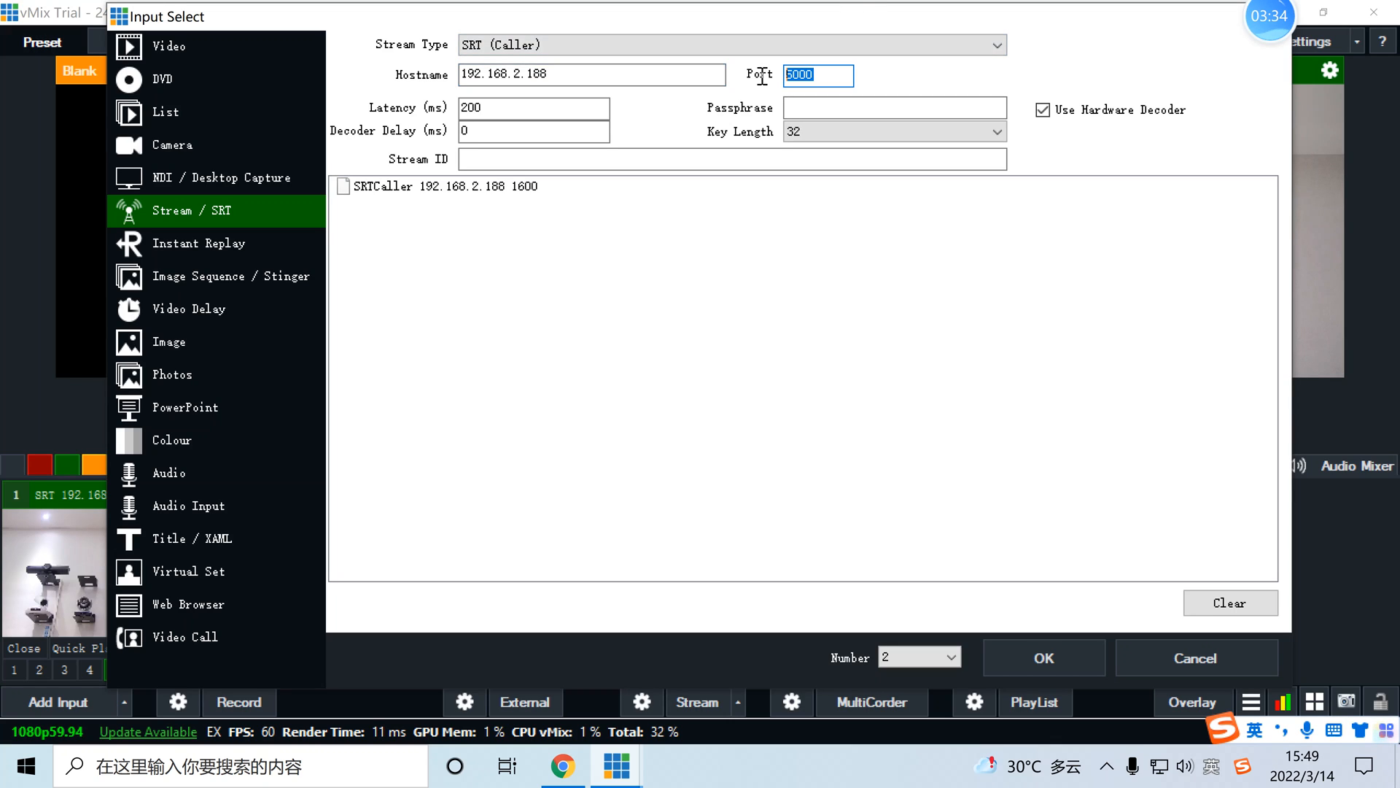
type("1600")
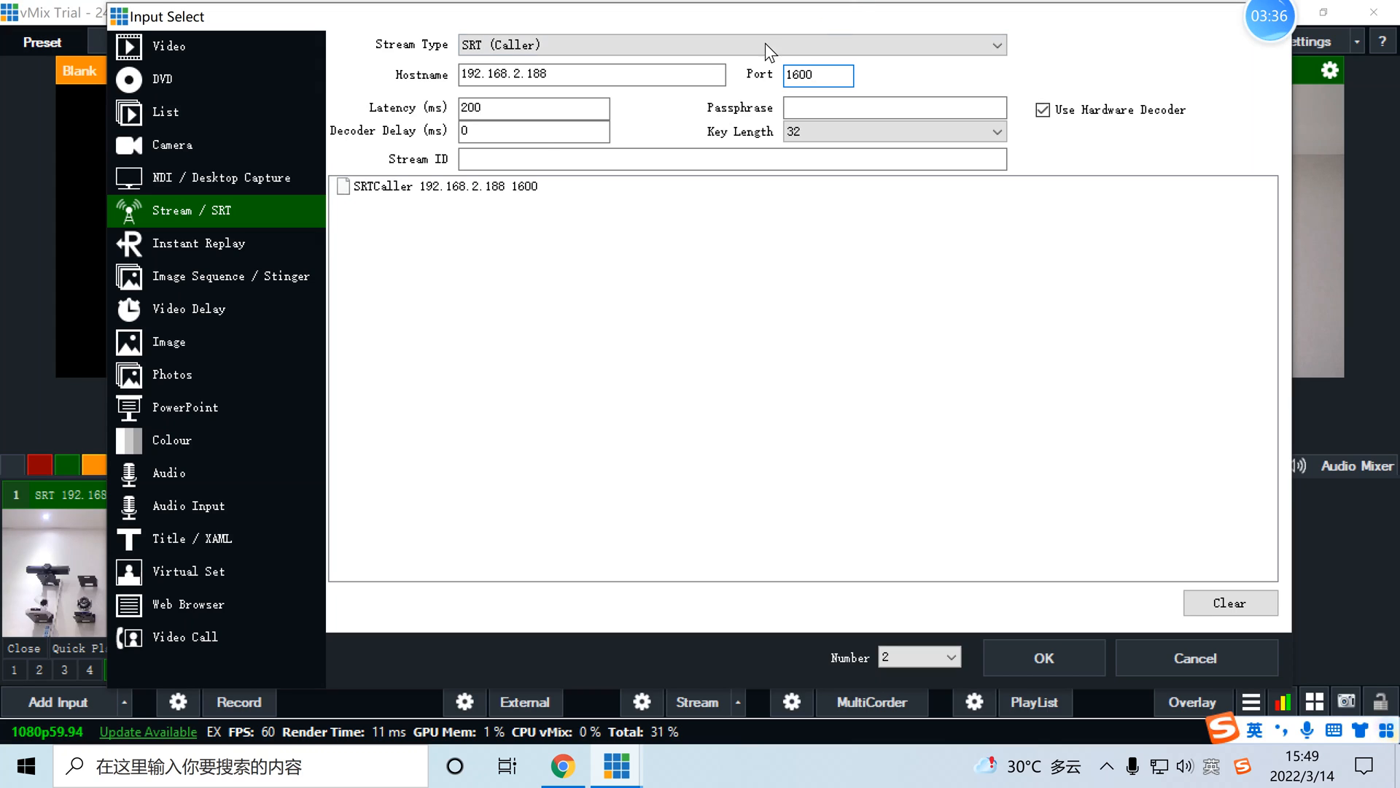
left_click(523, 157)
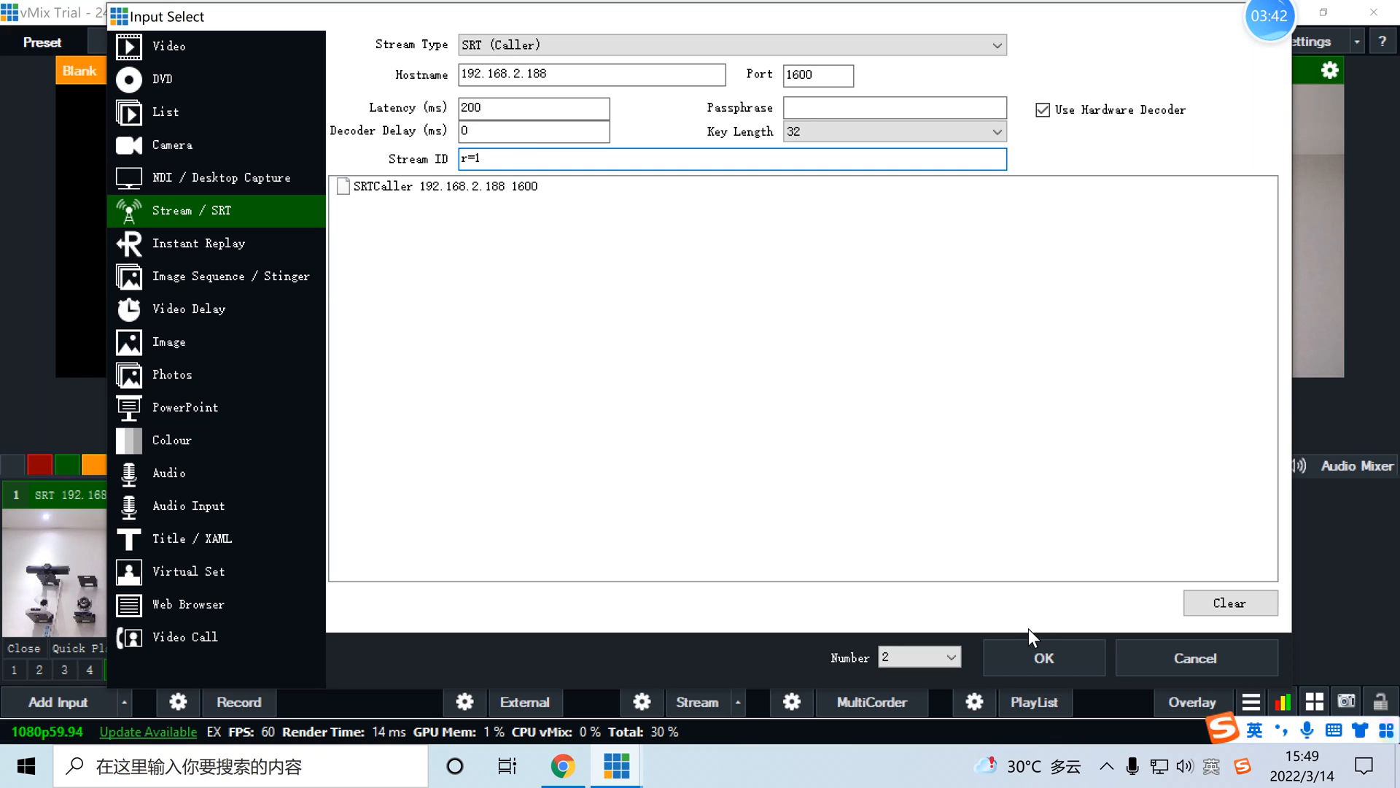
left_click(1031, 653)
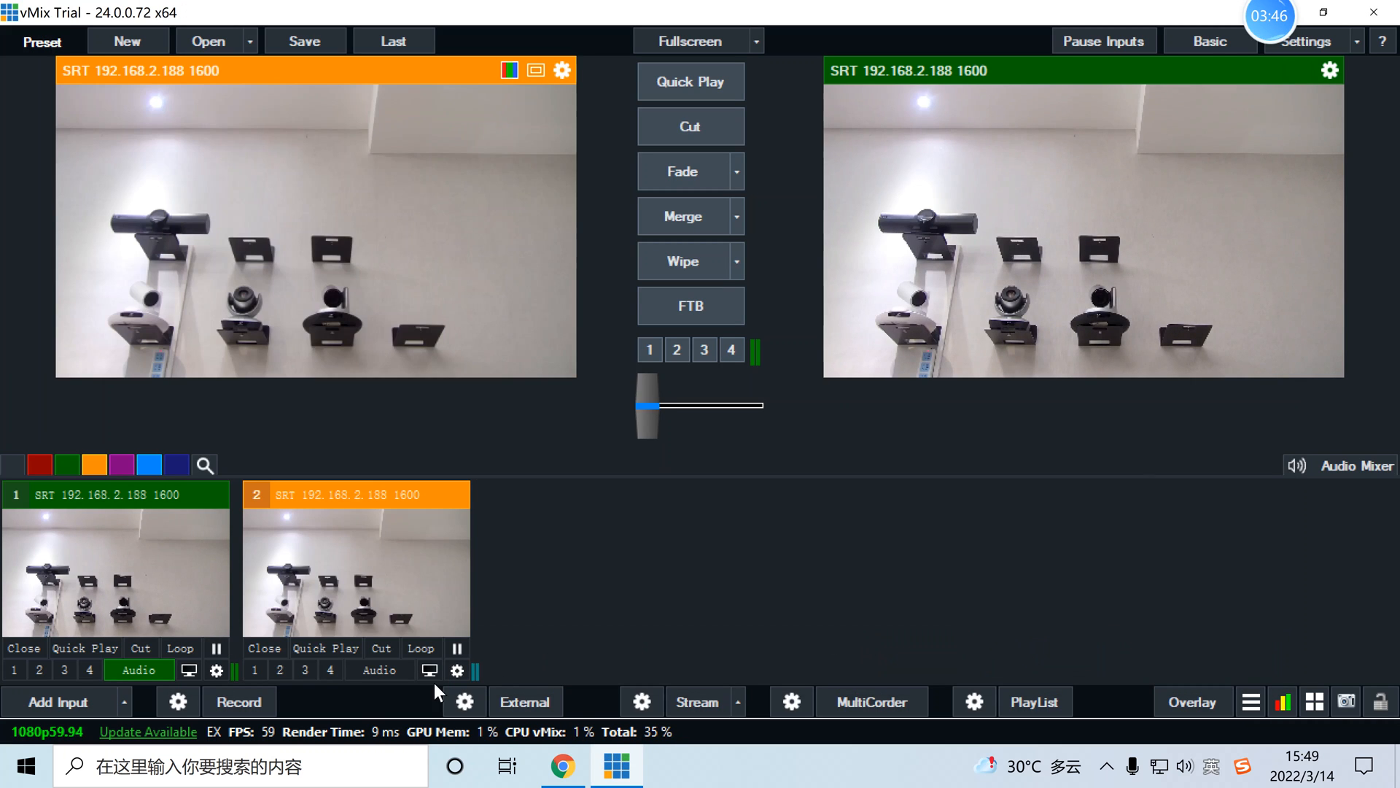
View the second and first SRT inputs enlarged in turn to compare their pictures, closing each view
left_click(430, 670)
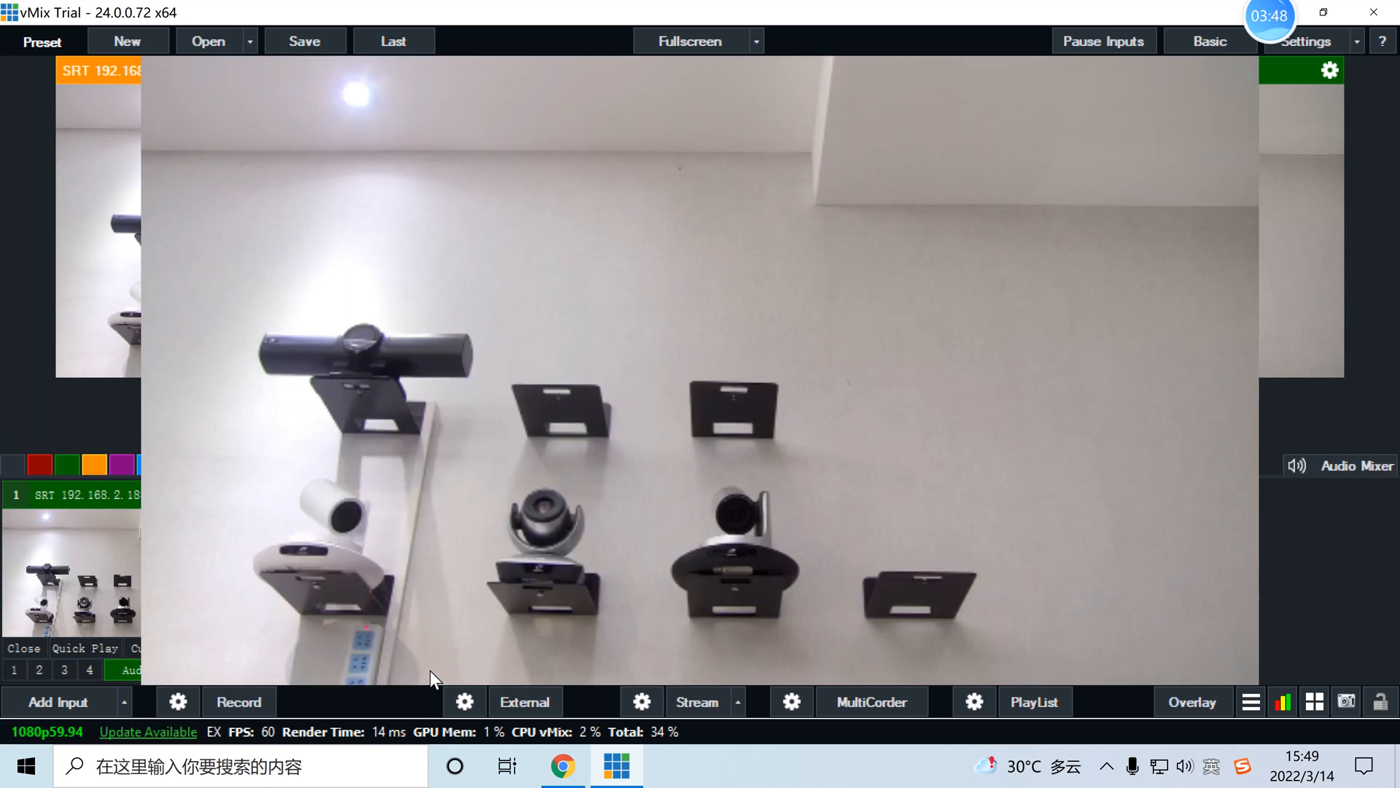
left_click(786, 353)
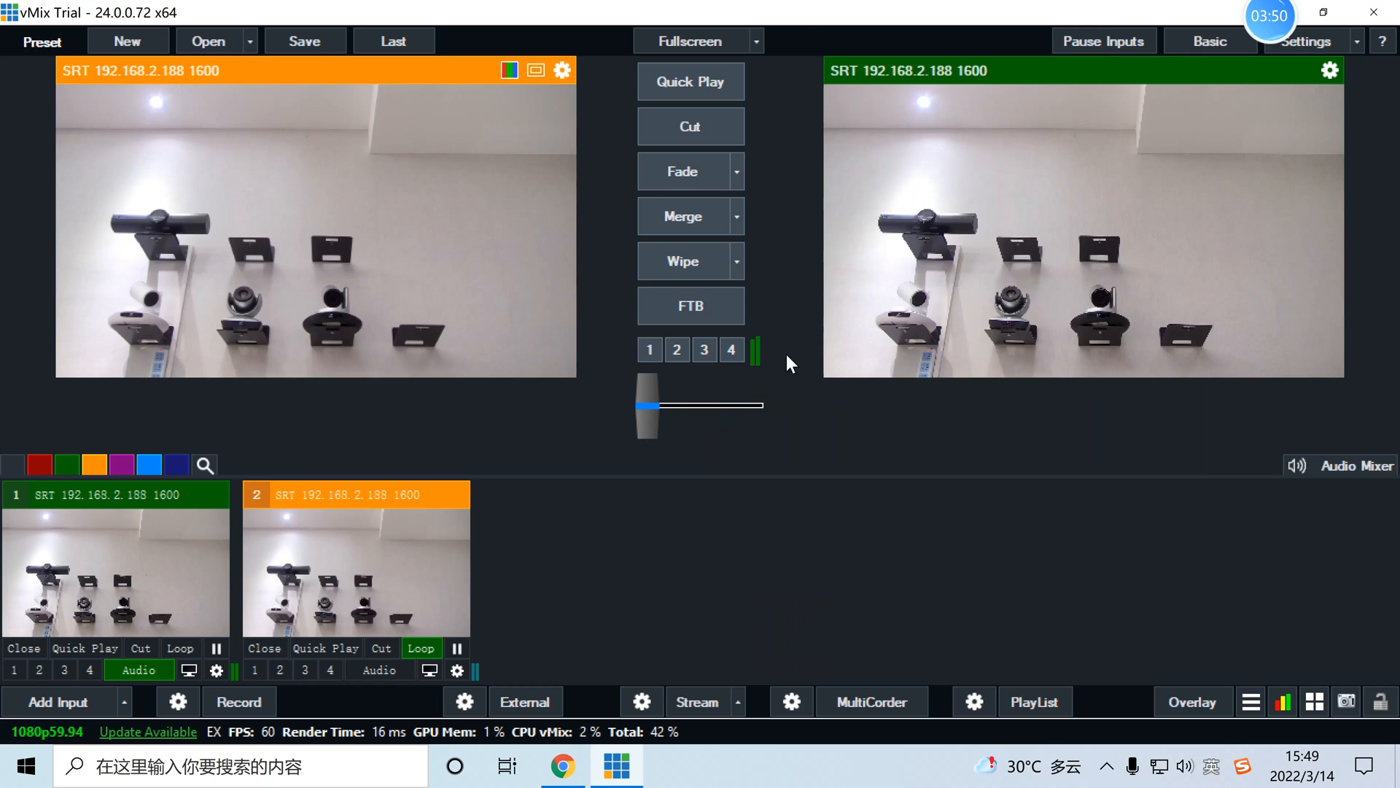
left_click(188, 672)
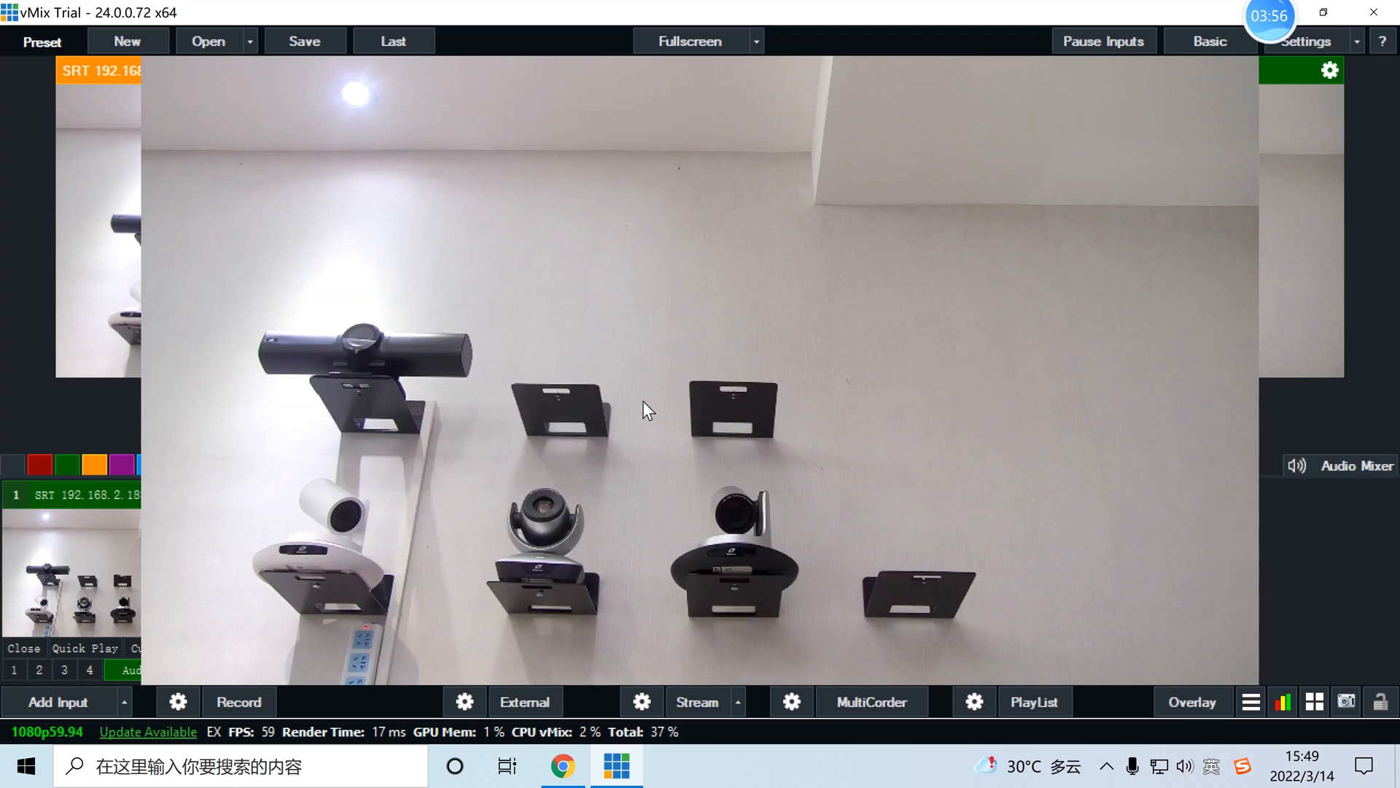
left_click(667, 393)
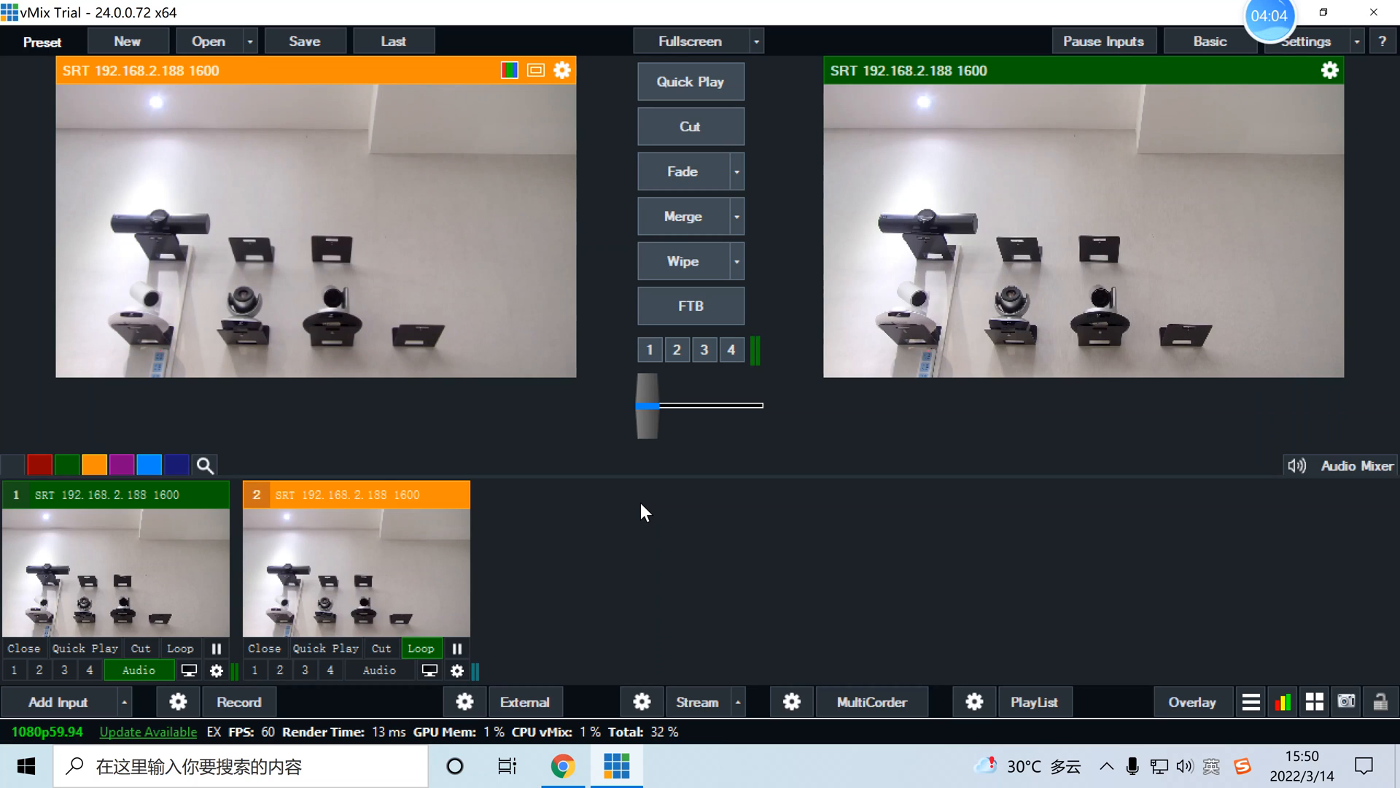
Switch to the camera settings page in Chrome and change the SRT mode to Caller
left_click(561, 773)
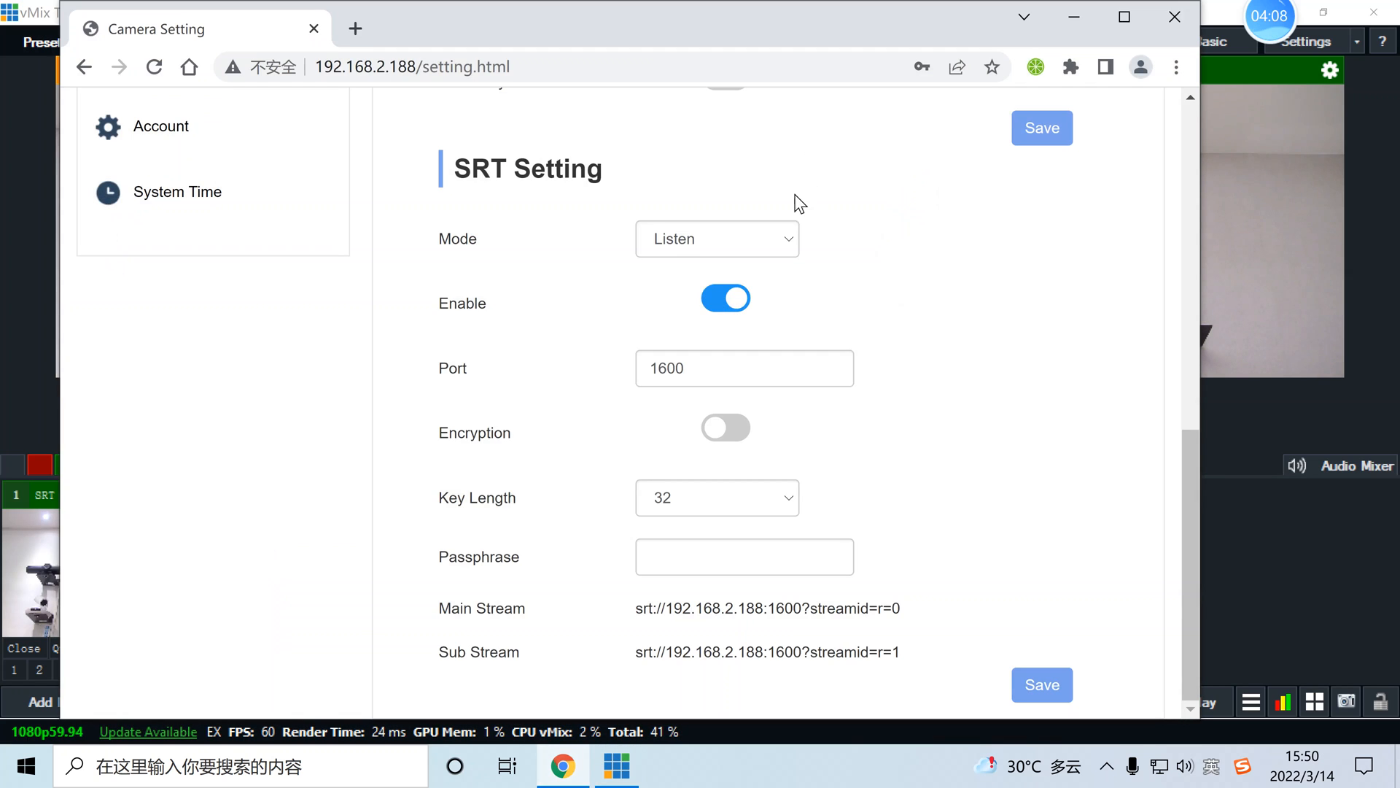
left_click(791, 241)
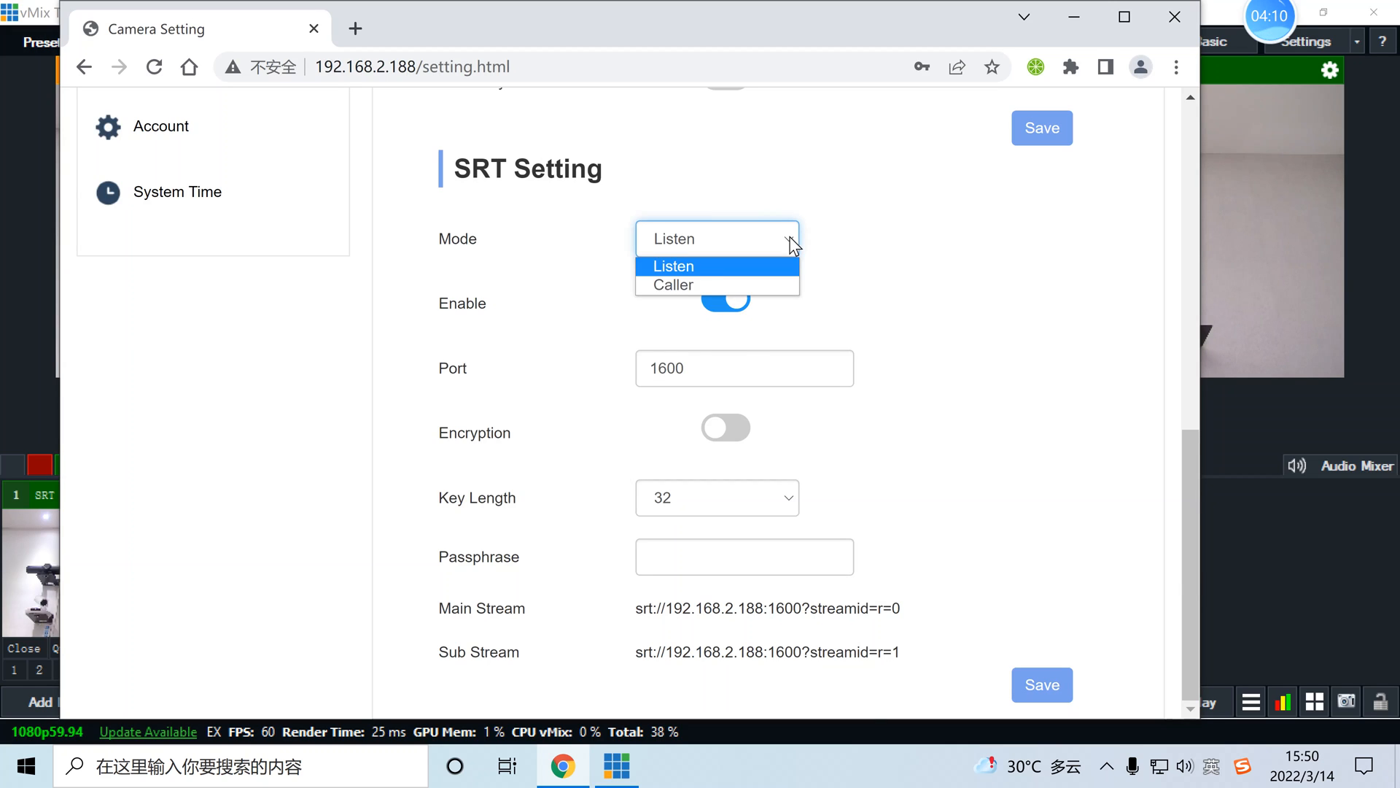
left_click(767, 281)
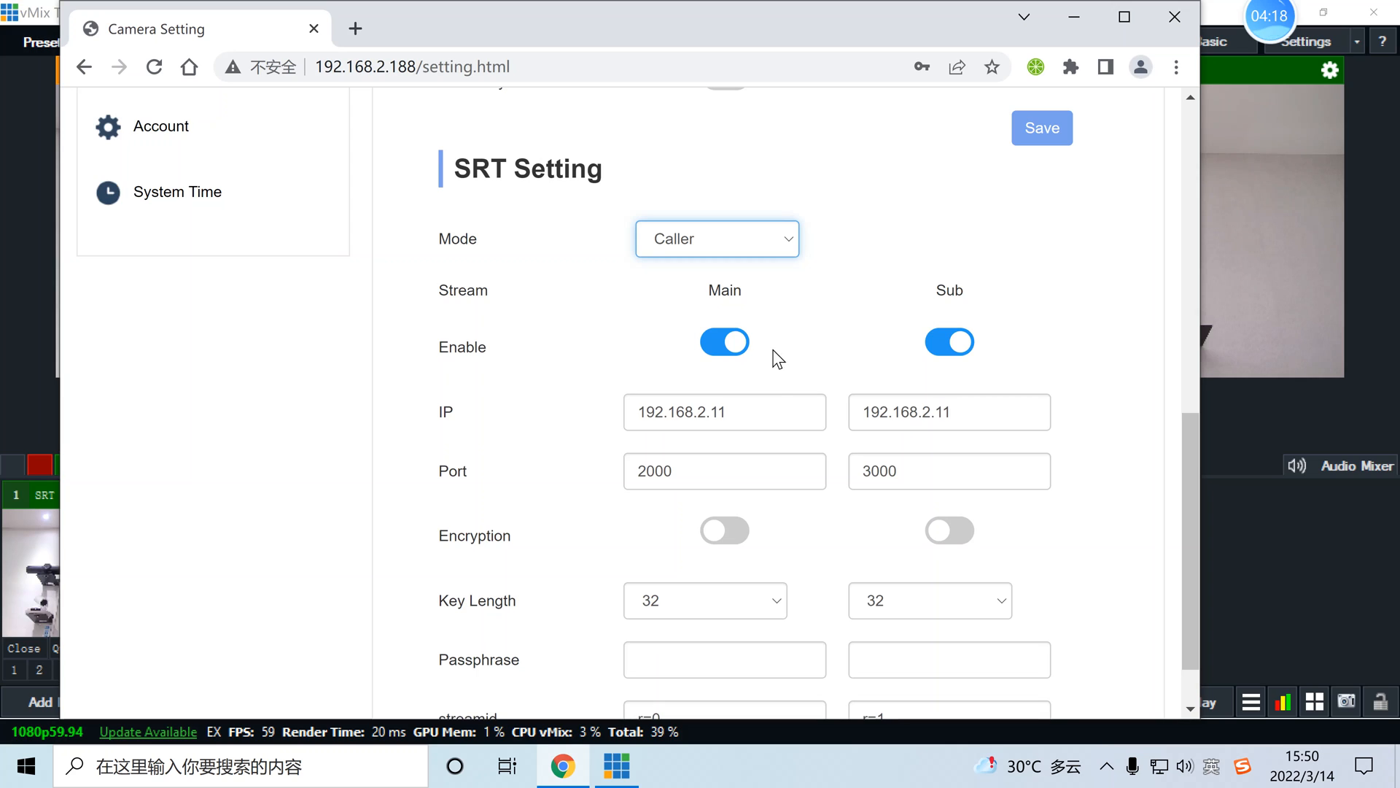
Check the IP, port and stream ID of the main and sub caller streams, and save the camera's SRT settings
left_click_drag(773, 420, 633, 418)
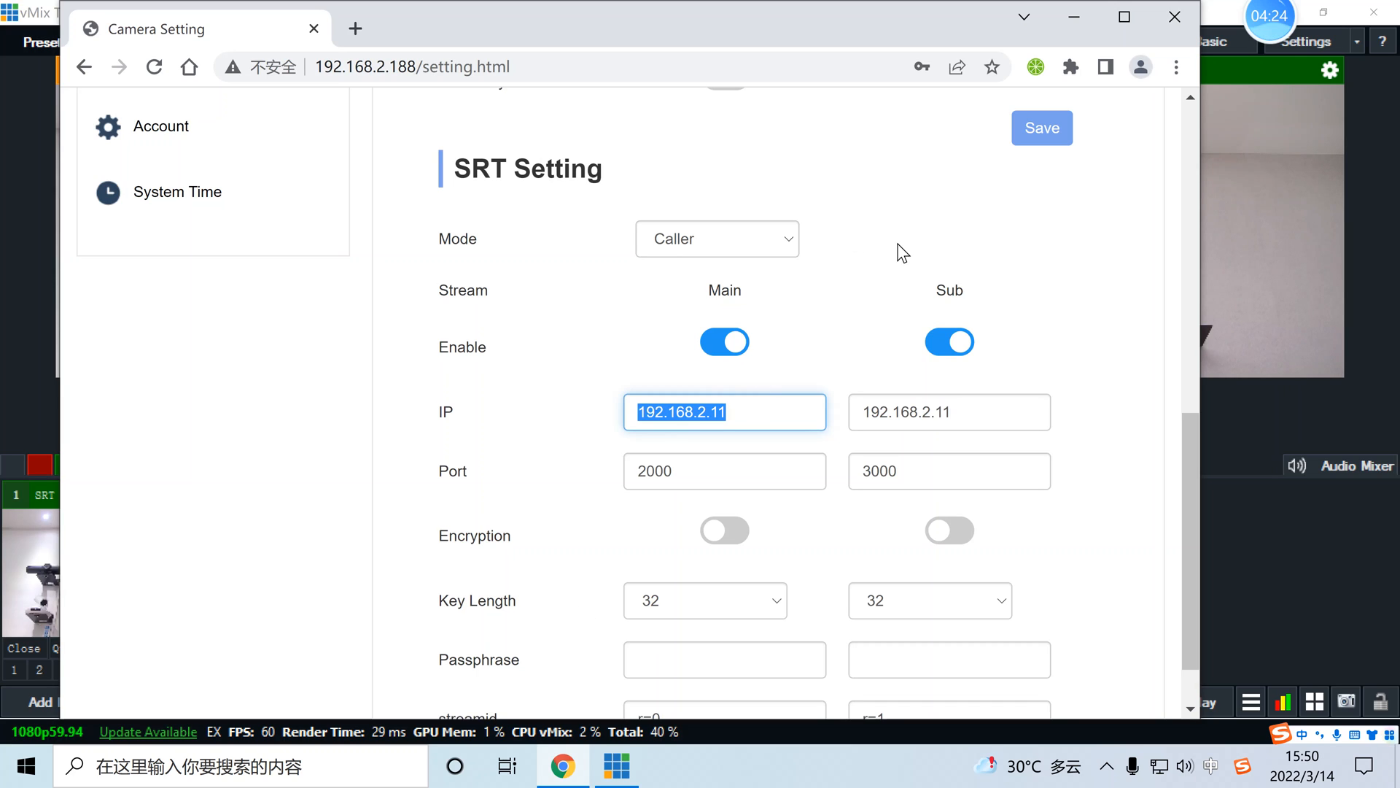
left_click_drag(762, 413, 618, 417)
left_click(711, 414)
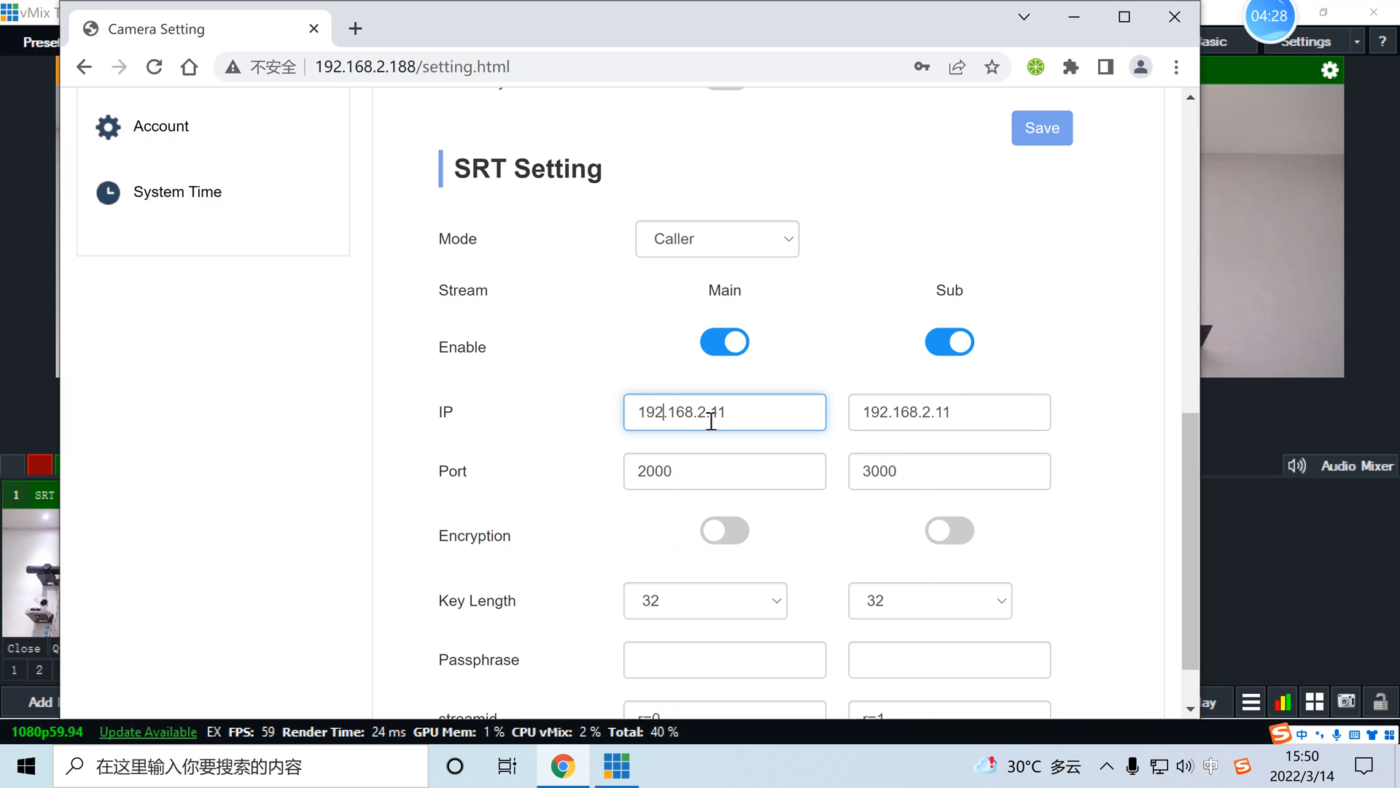
left_click(747, 418)
left_click_drag(754, 468, 689, 481)
double_click(647, 474)
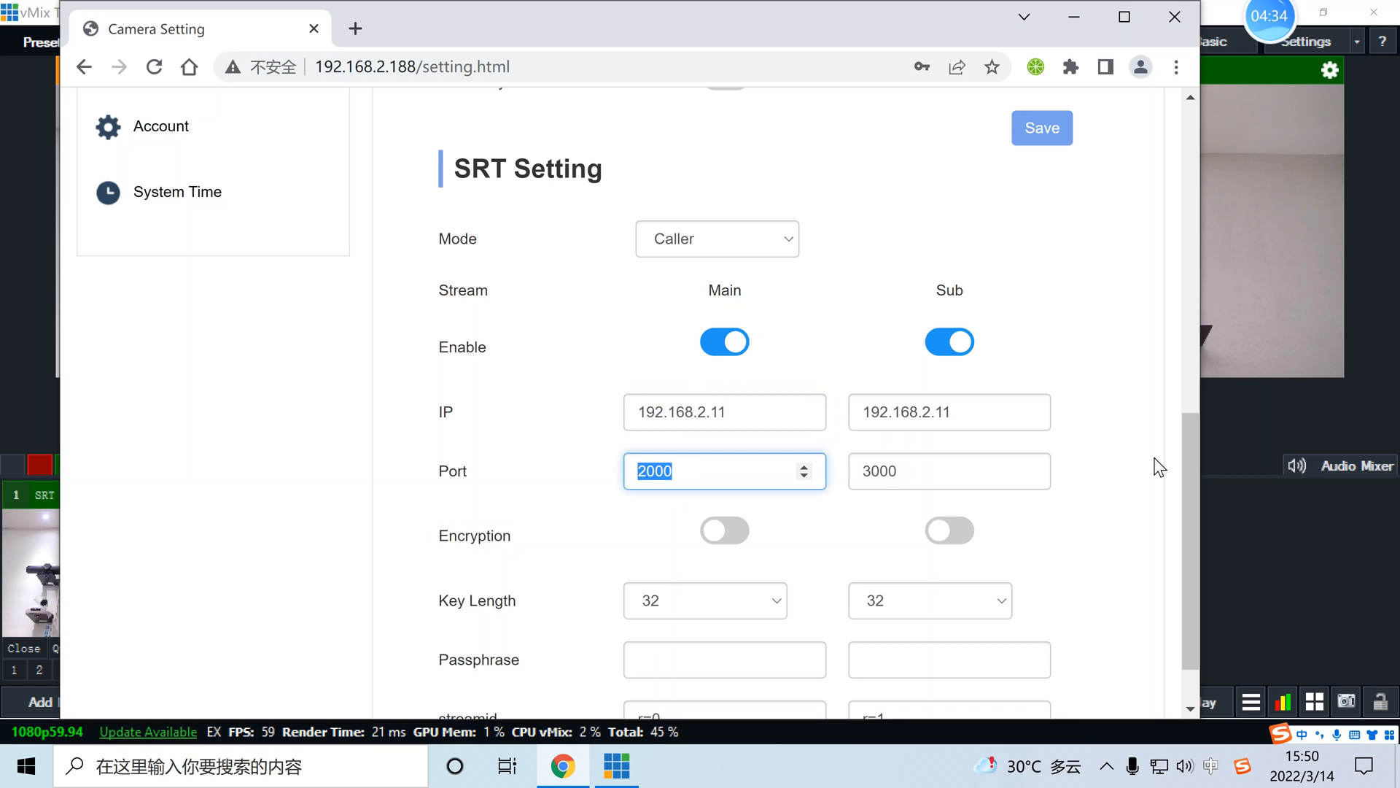
left_click_drag(967, 472, 850, 469)
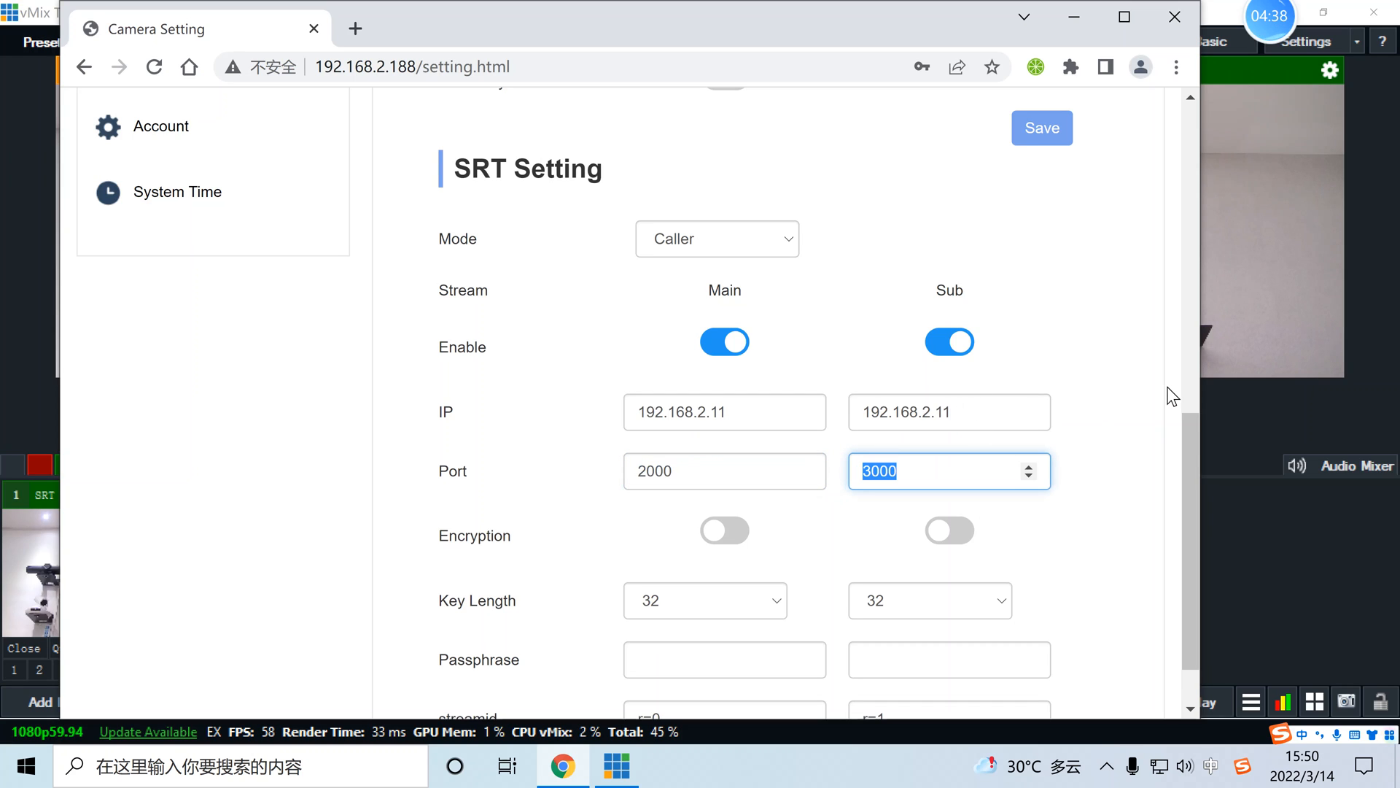
scroll(1170, 395, "down", 1)
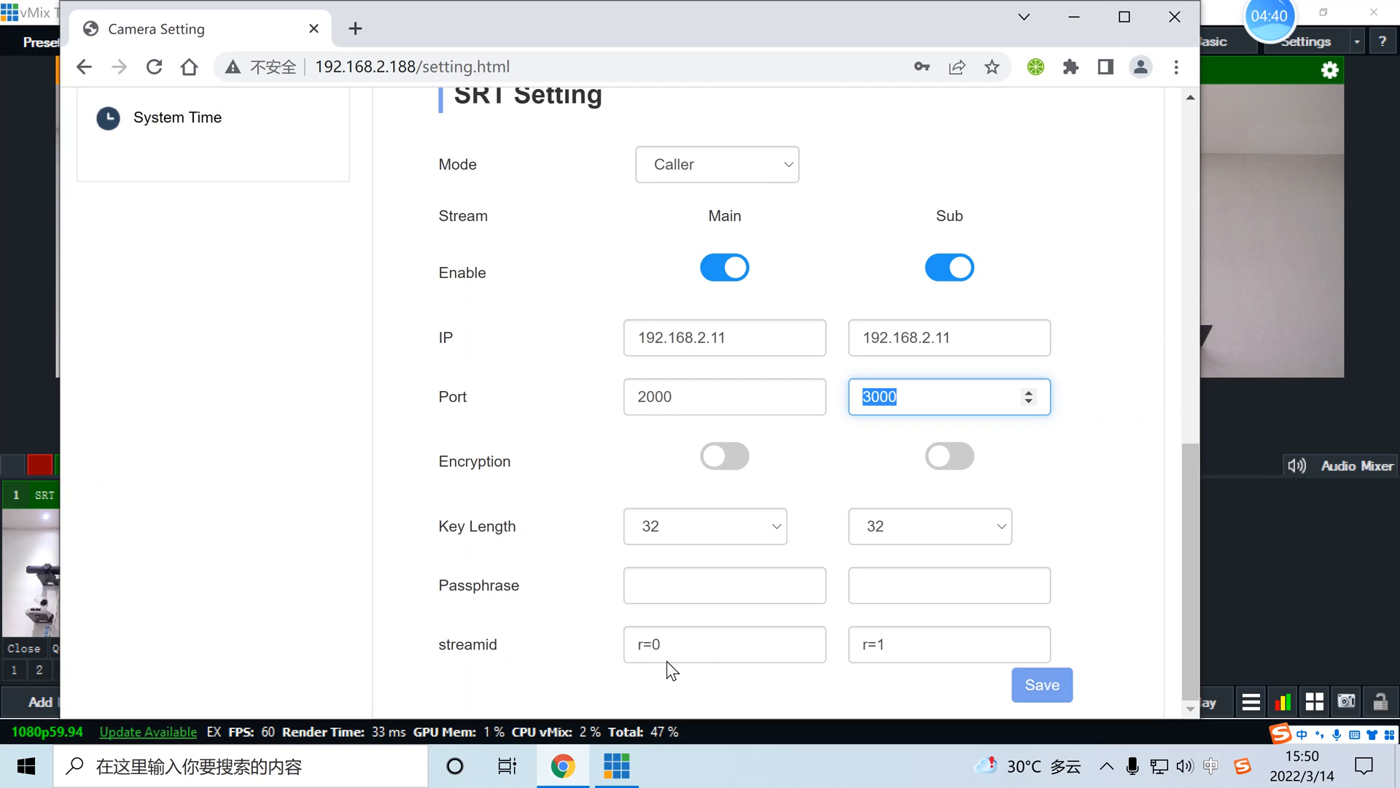
left_click_drag(732, 641, 583, 652)
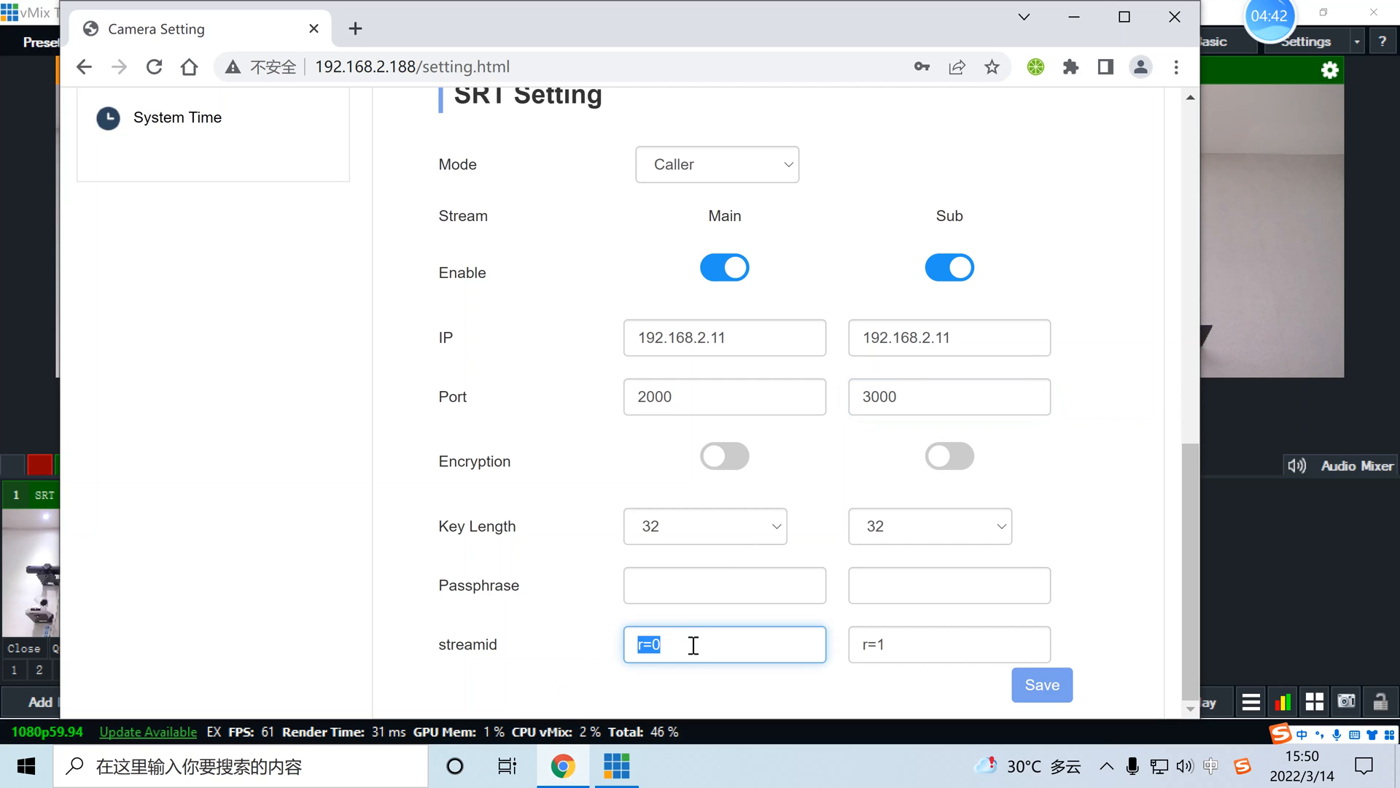
left_click(901, 646)
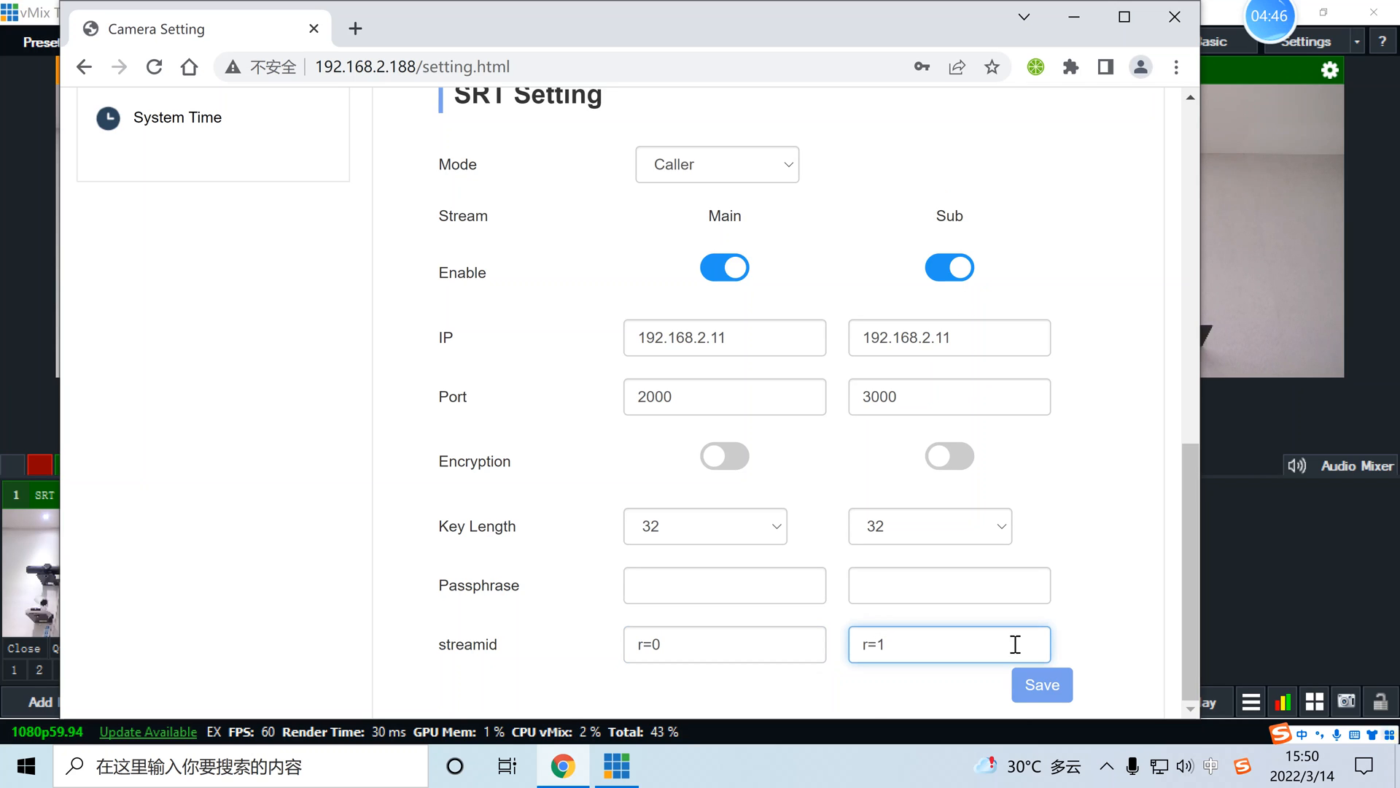
left_click(1044, 689)
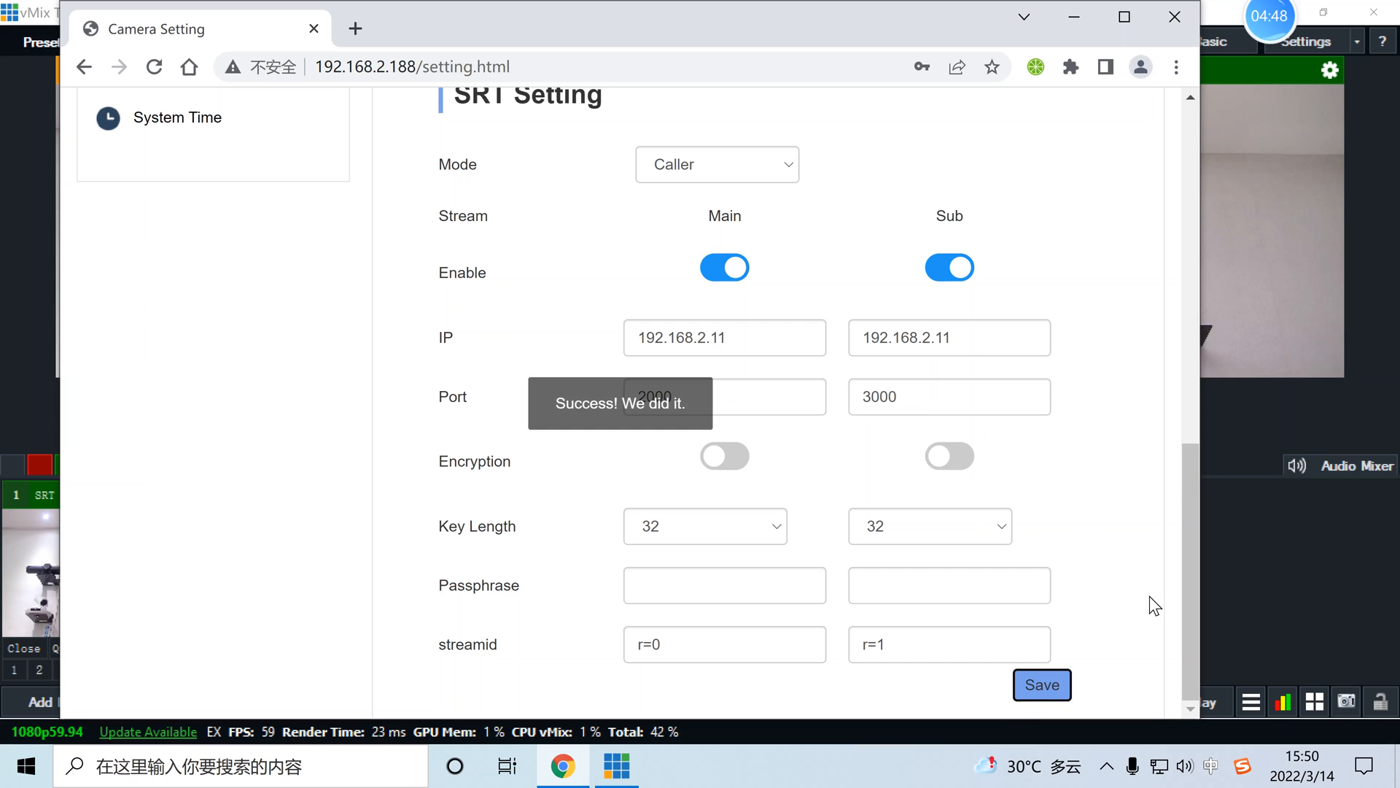
Return to vMix and start a new Stream / SRT input with the stream type SRT (Listener)
left_click(1073, 18)
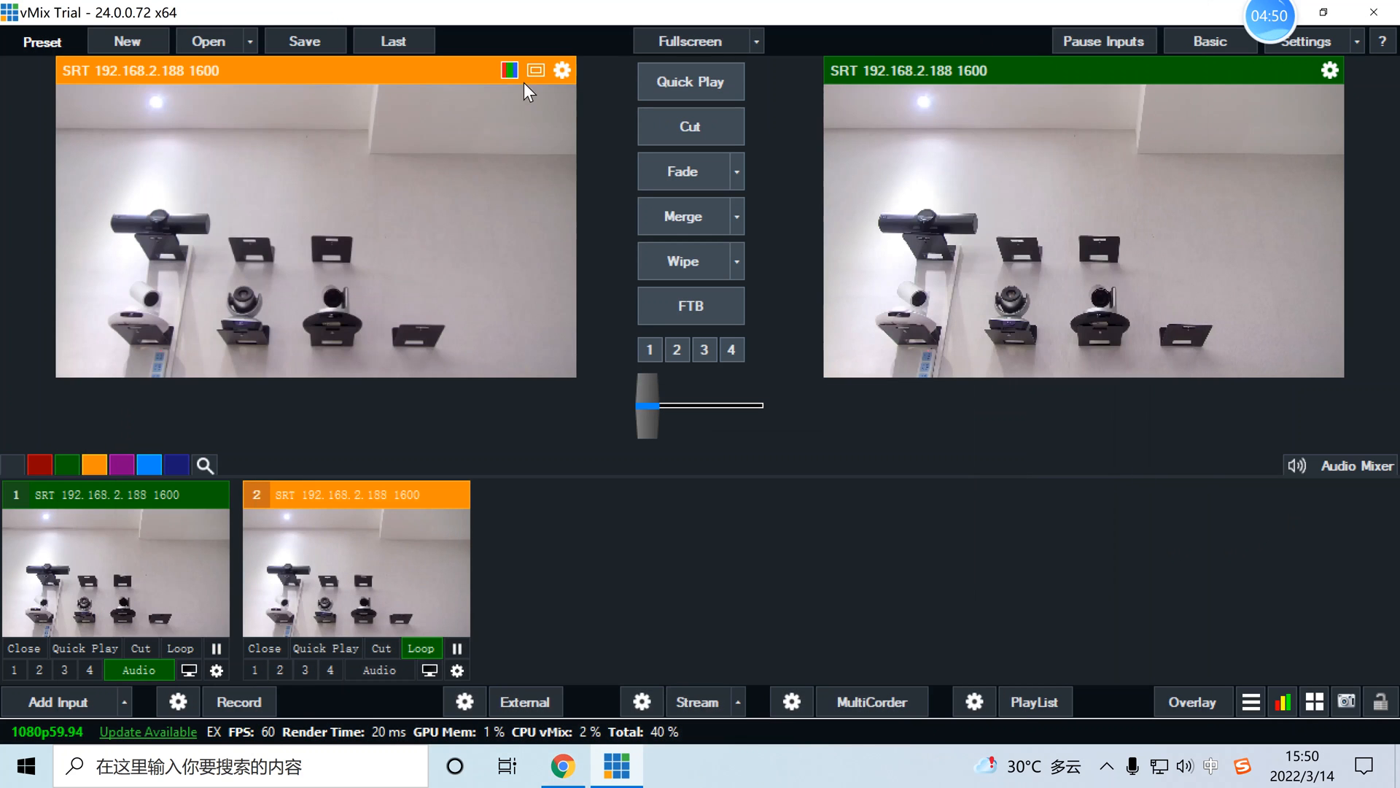
left_click(24, 696)
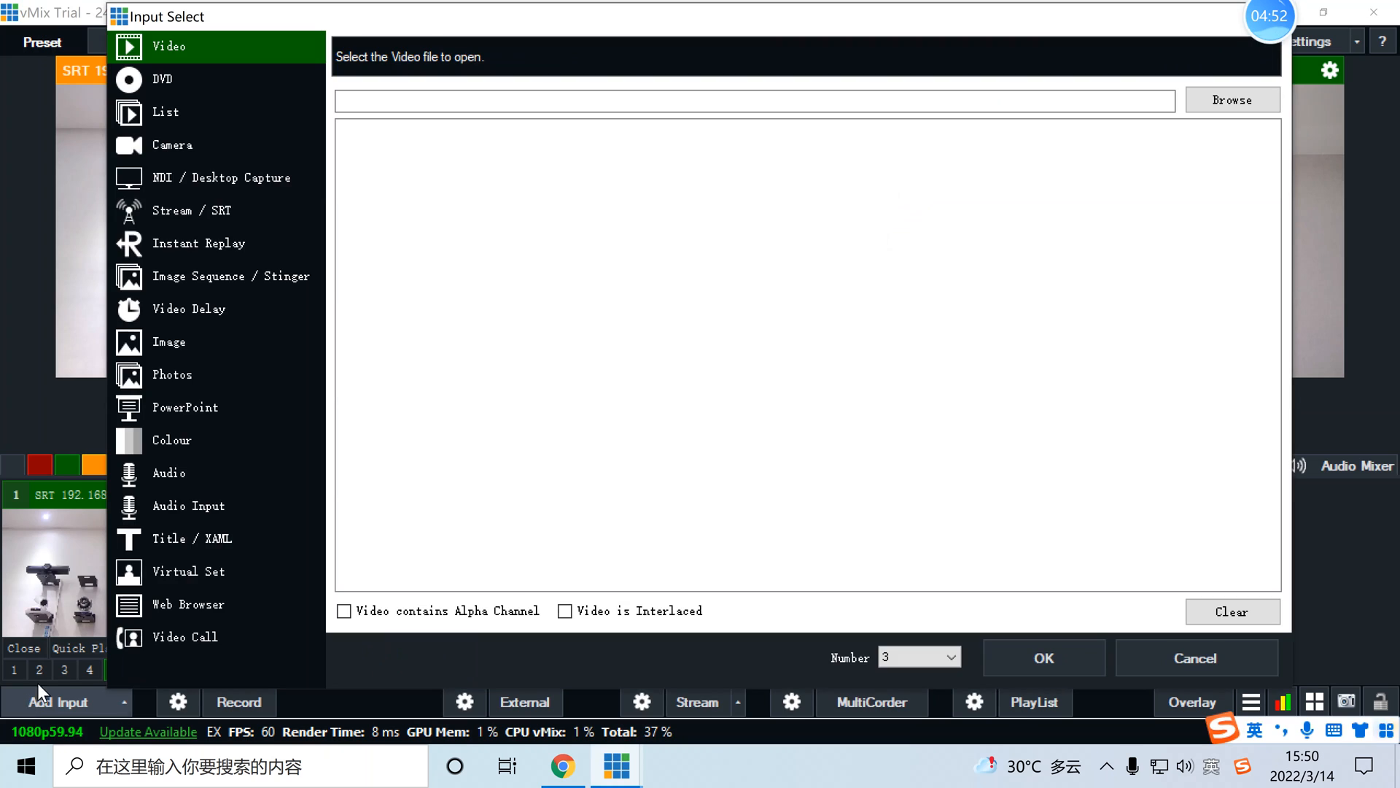
left_click(229, 211)
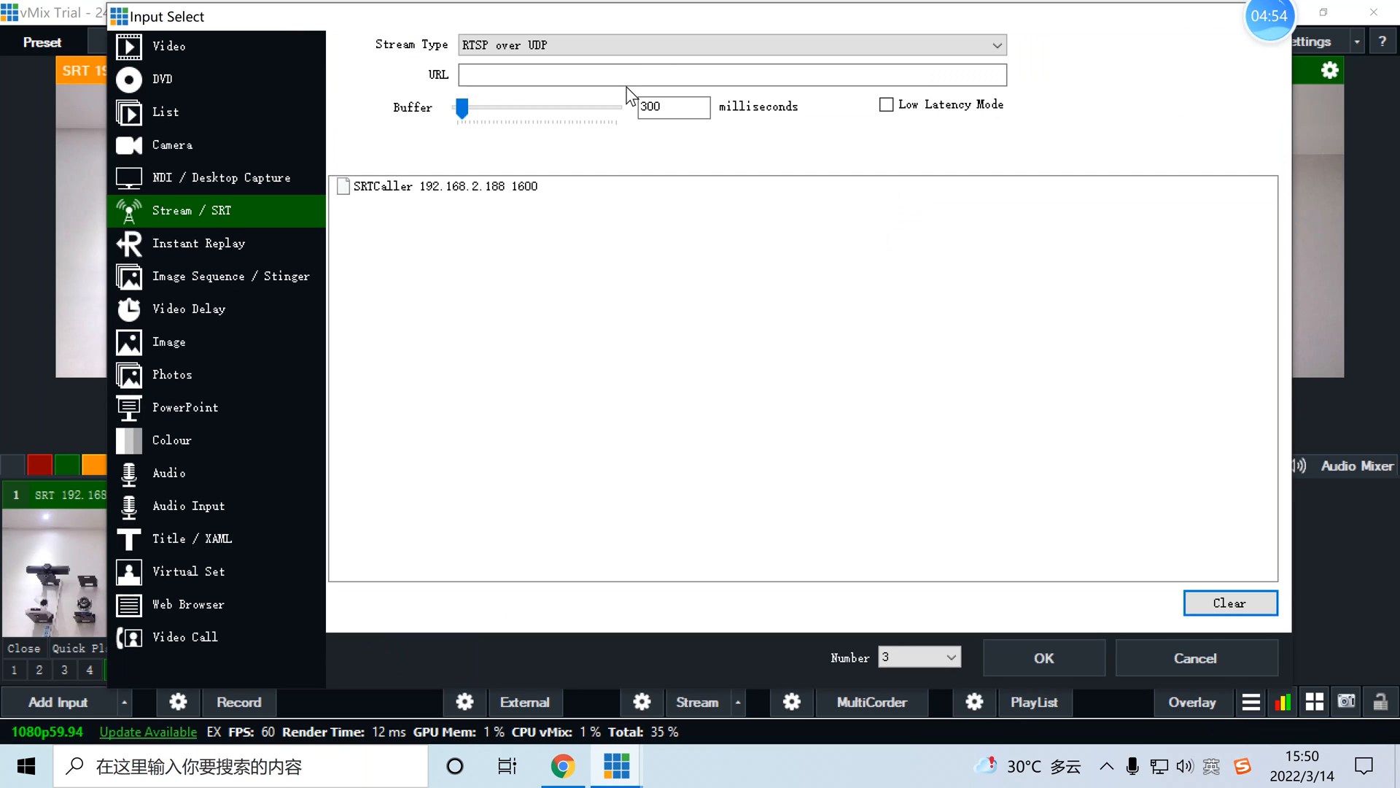
left_click(660, 46)
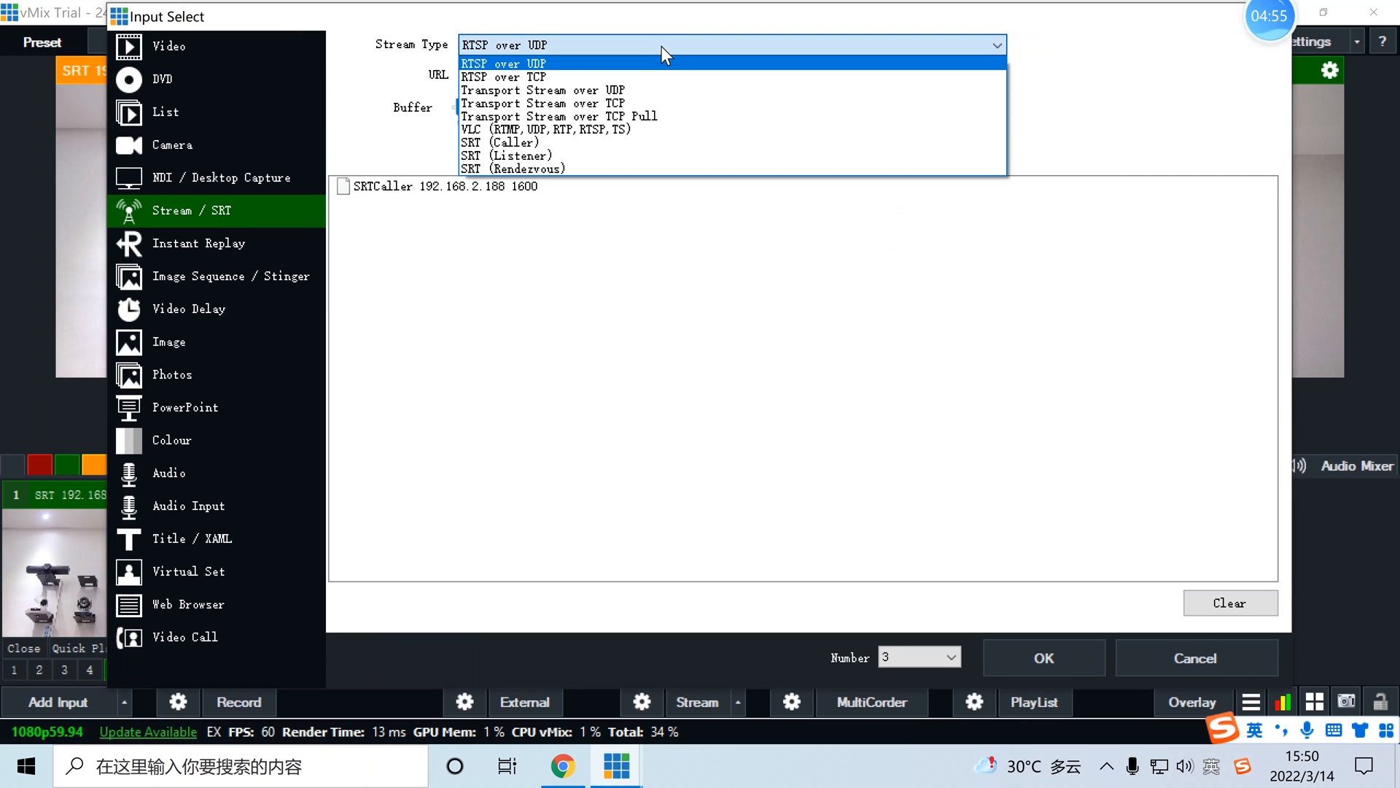
left_click(619, 156)
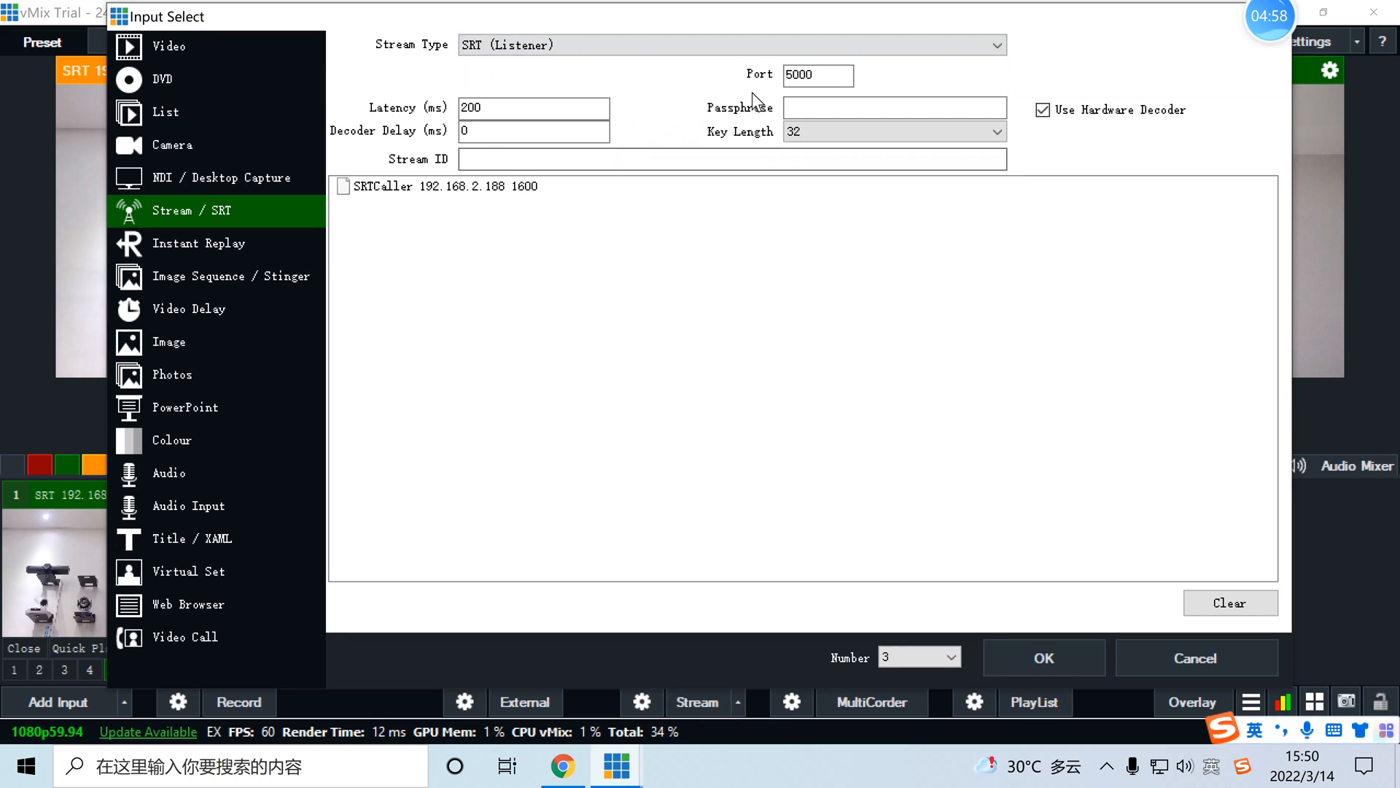
Set the listener's port to 2000 and stream ID to r=0, and add the camera's main stream as an input
left_click_drag(824, 75, 764, 79)
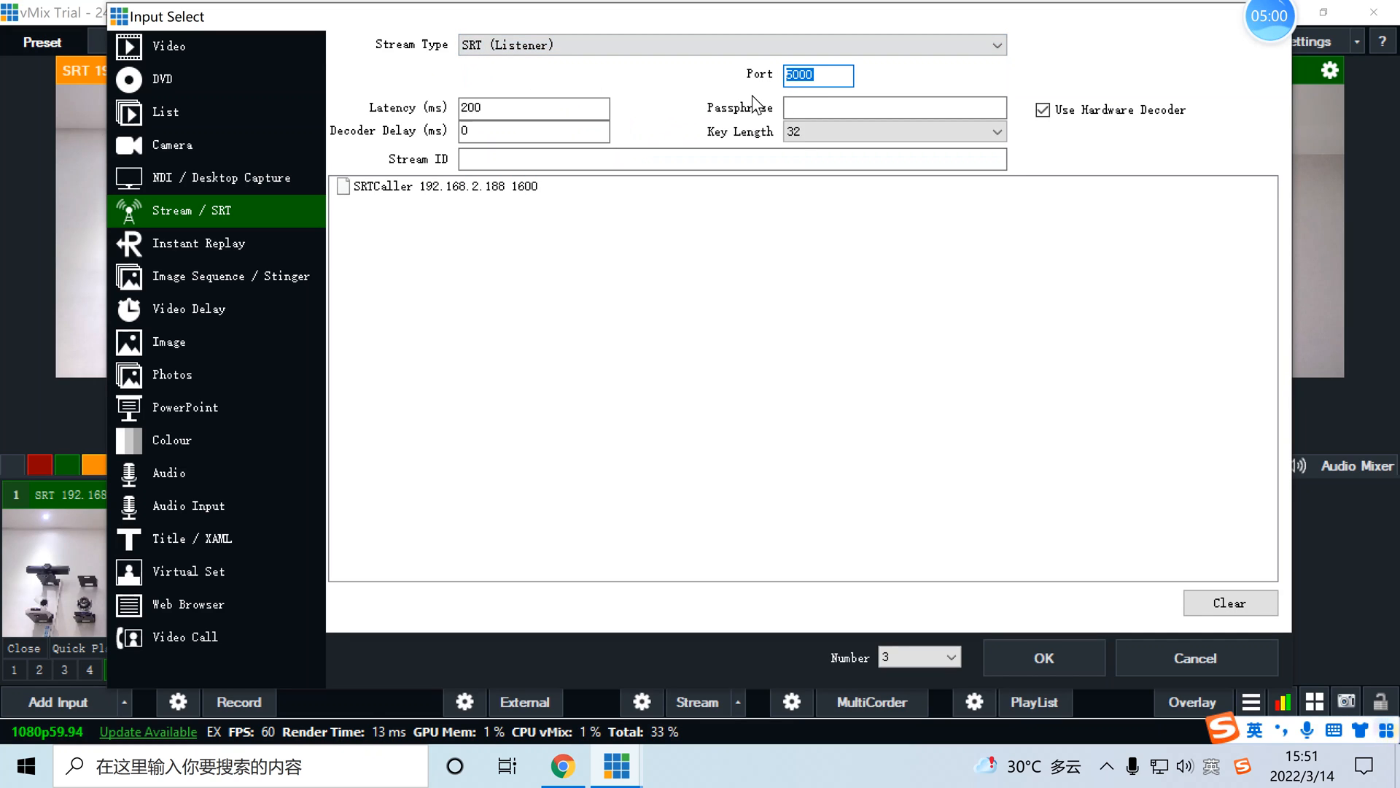
left_click(565, 772)
left_click(566, 771)
type("2000")
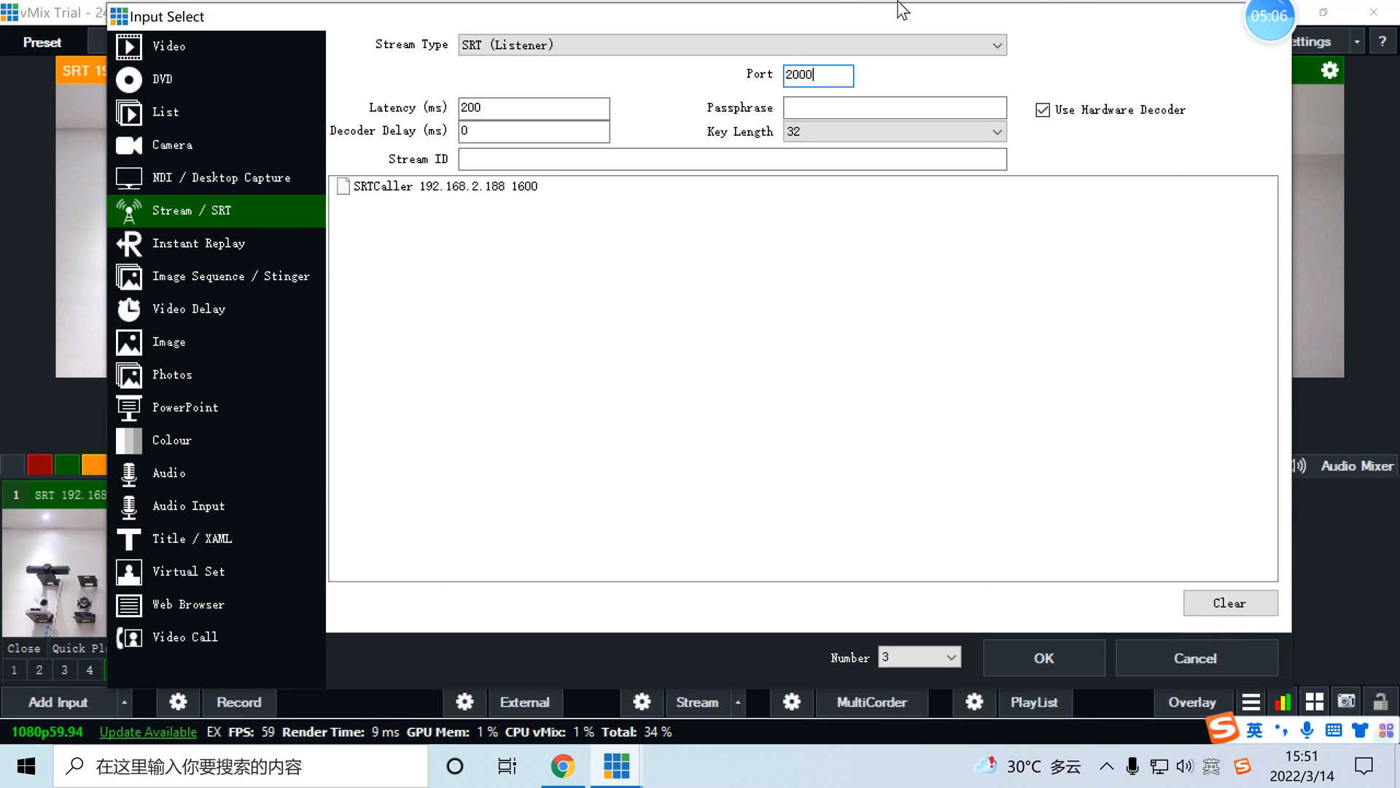
left_click(534, 158)
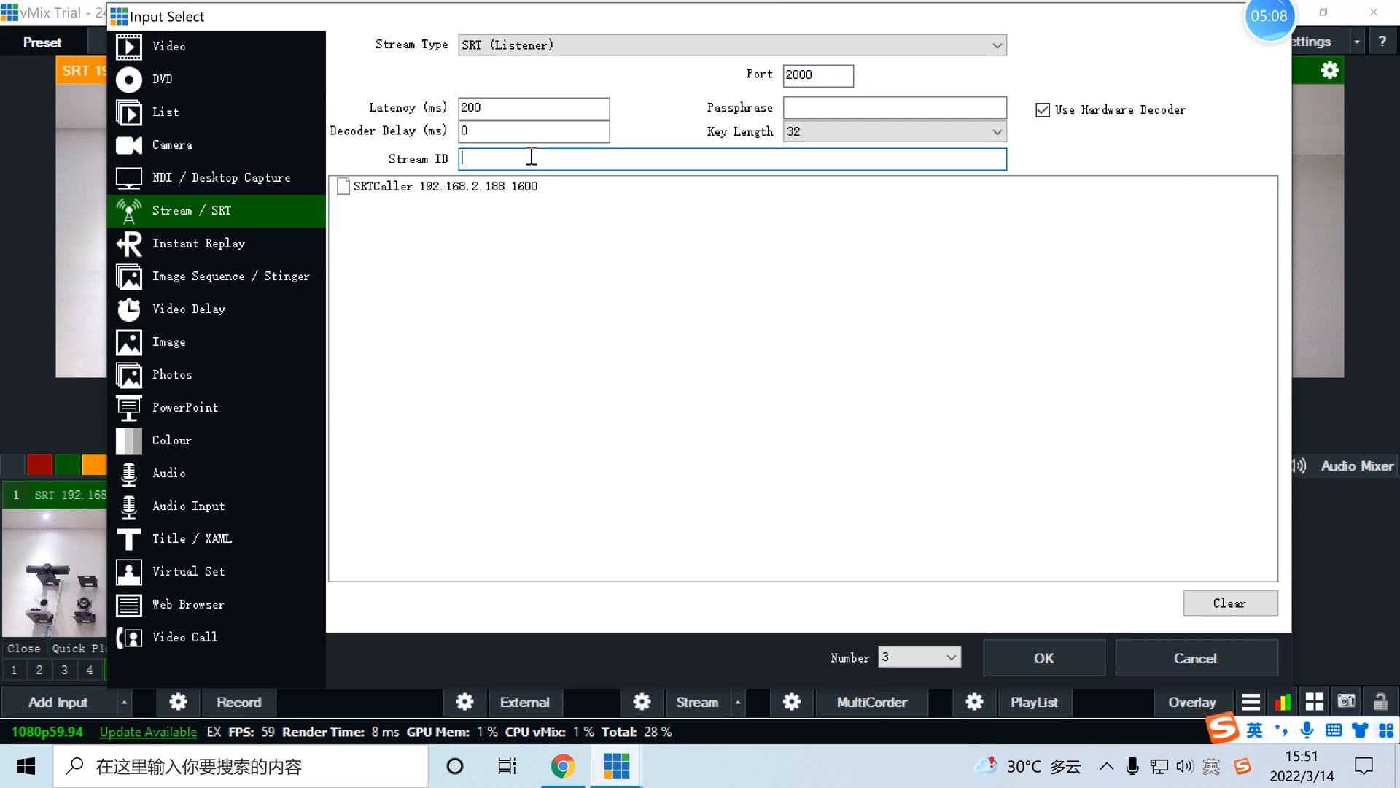
type("r=0")
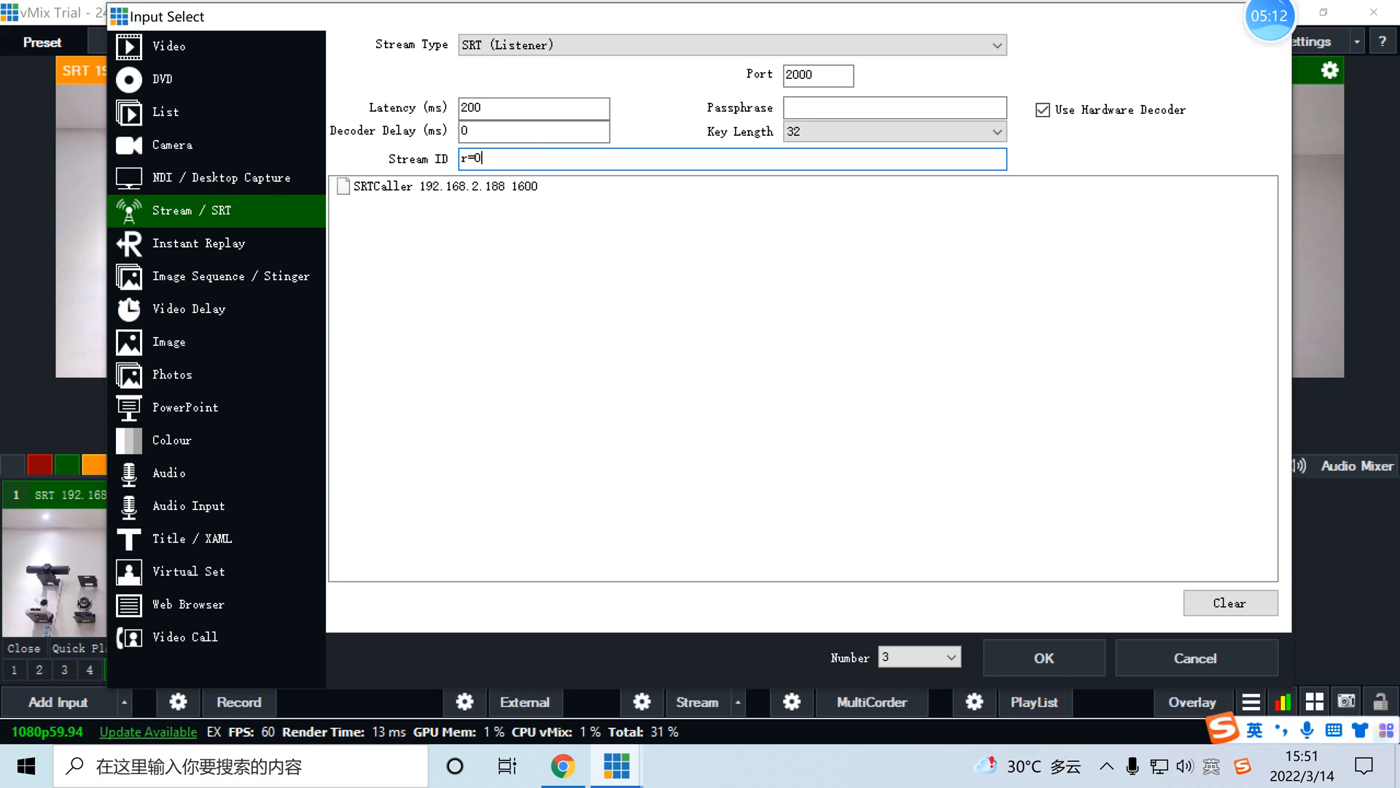
left_click(1048, 657)
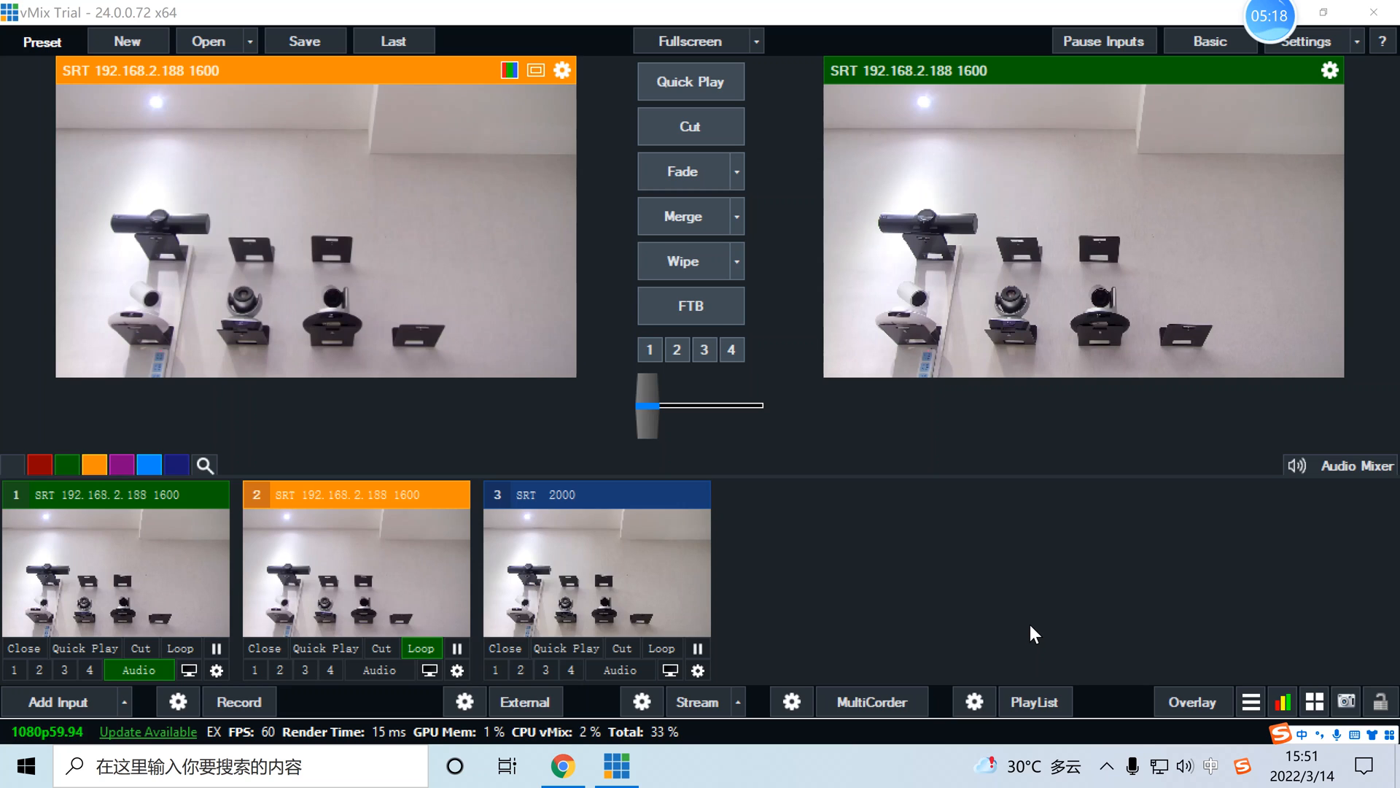
Open the settings of the SRT 2000 input to examine its resolution and frame rate, moving the window aside
left_click(662, 566)
left_click(697, 669)
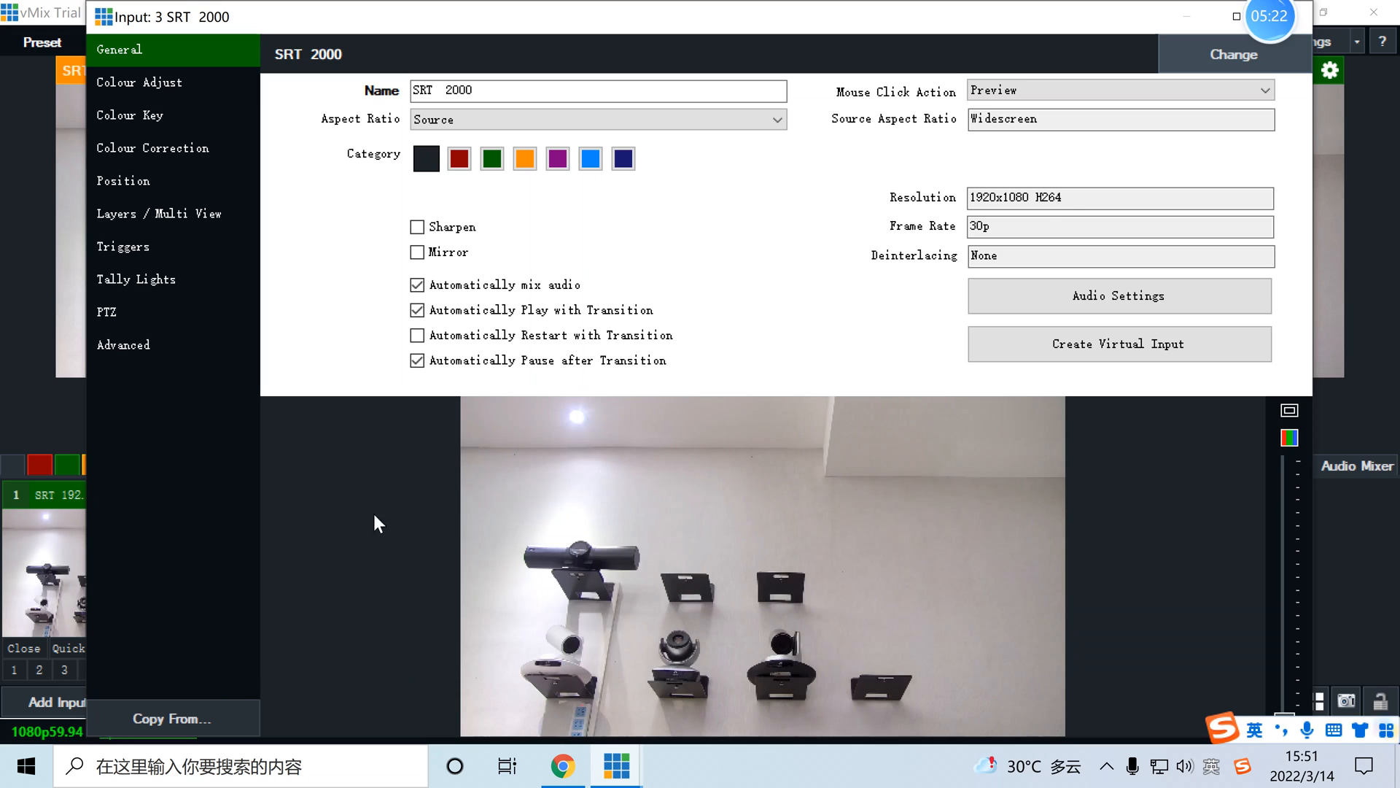
left_click_drag(979, 18, 974, 21)
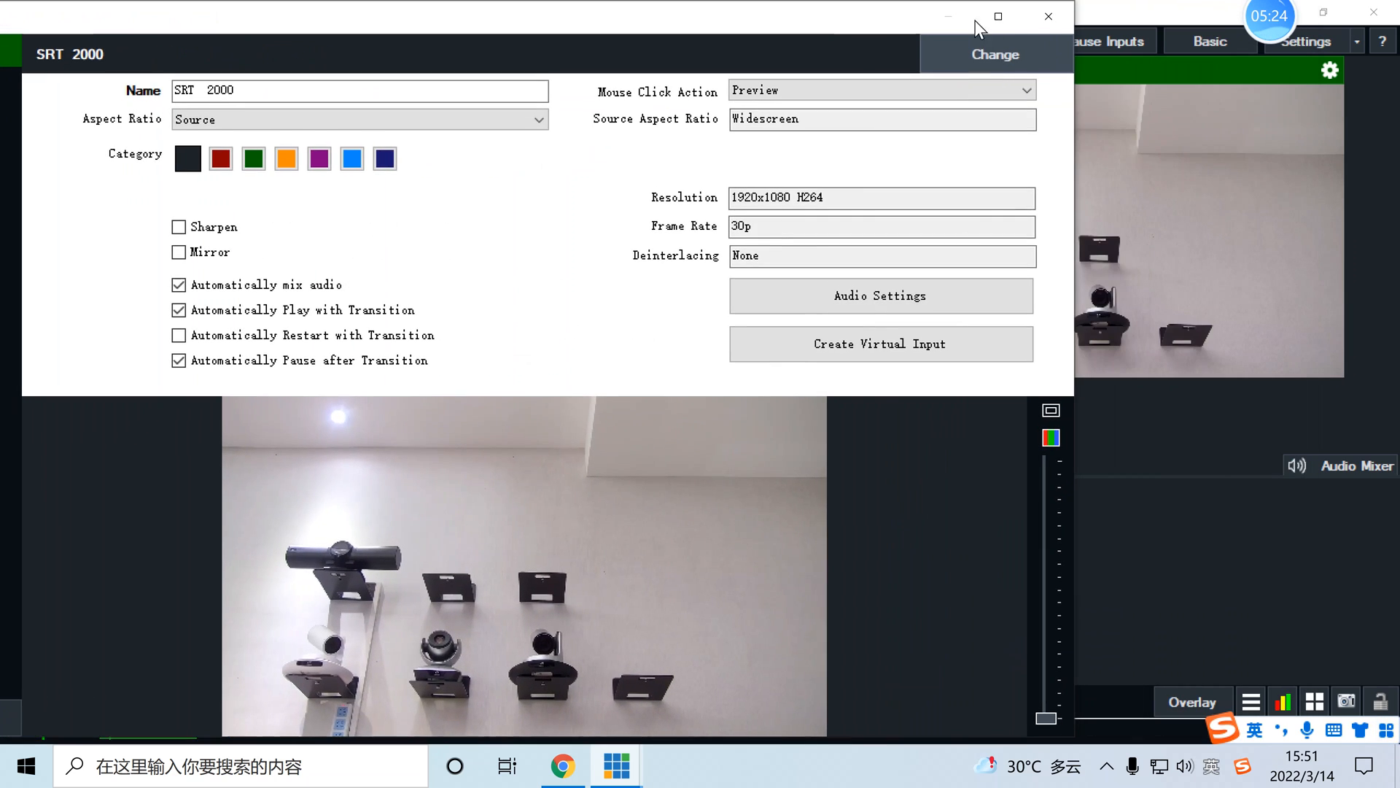
Close the SRT 2000 settings and start a new Stream / SRT input with the stream type SRT (Listener)
left_click(1048, 16)
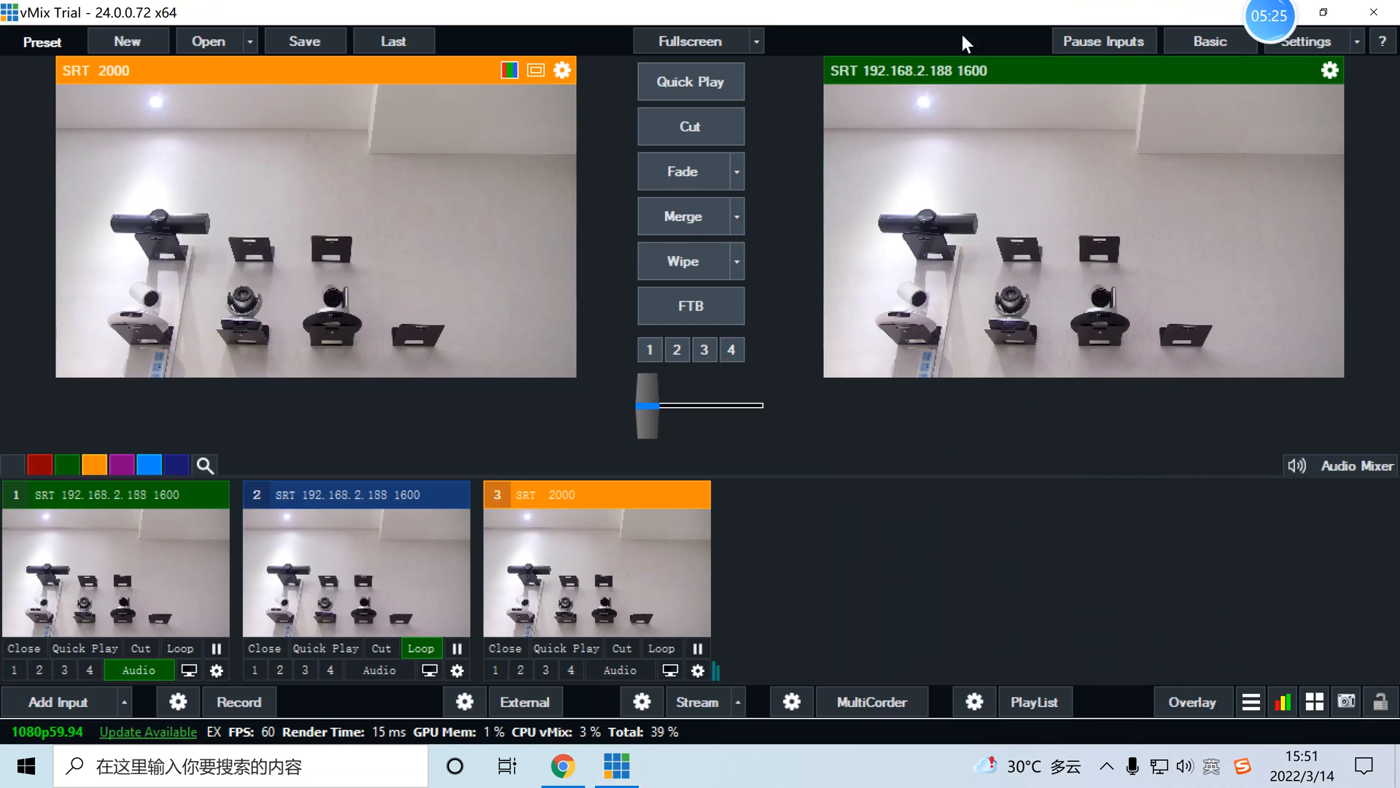
left_click(96, 693)
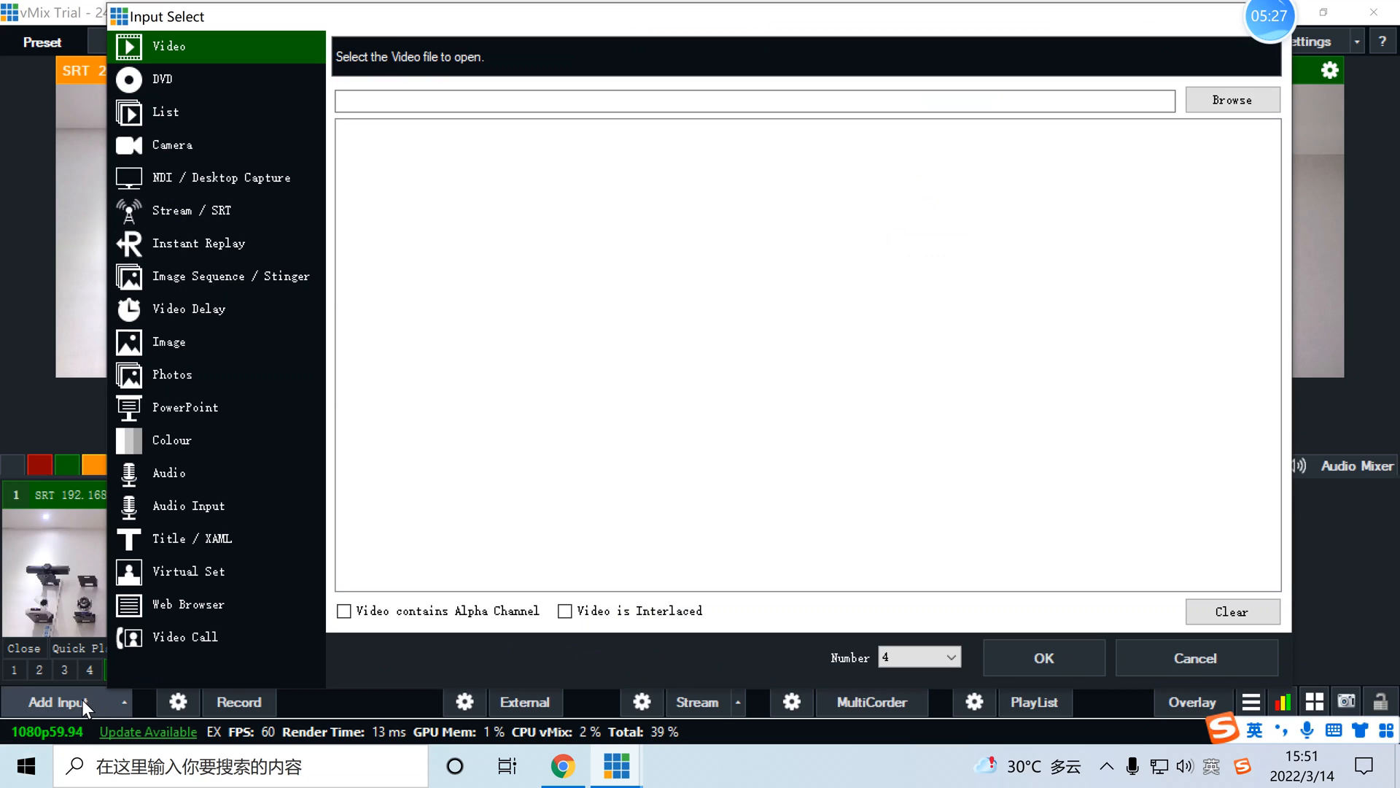
left_click(193, 208)
left_click(602, 43)
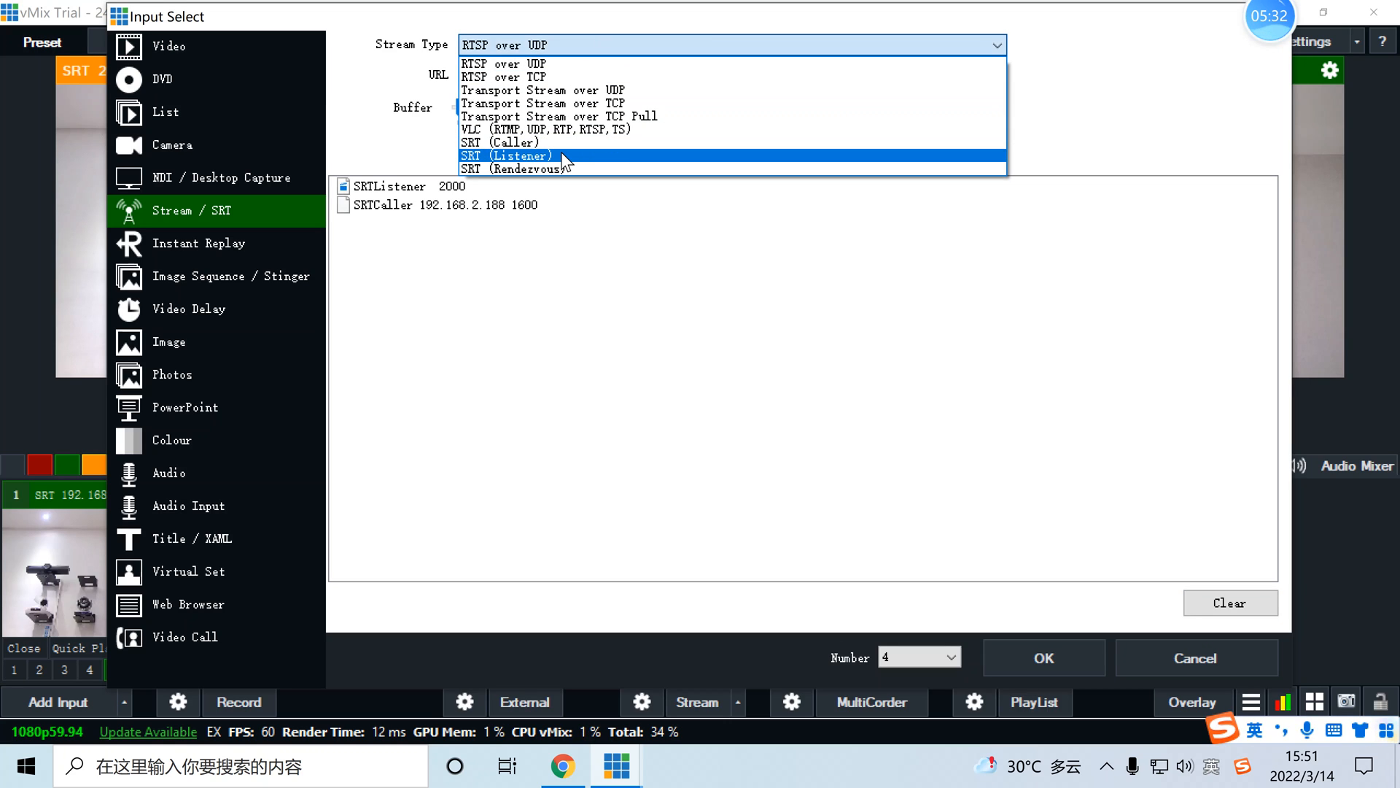
left_click(563, 155)
Set the listener's port to 3000 and stream ID to r=1, and add the camera's sub stream as an input
left_click(802, 75)
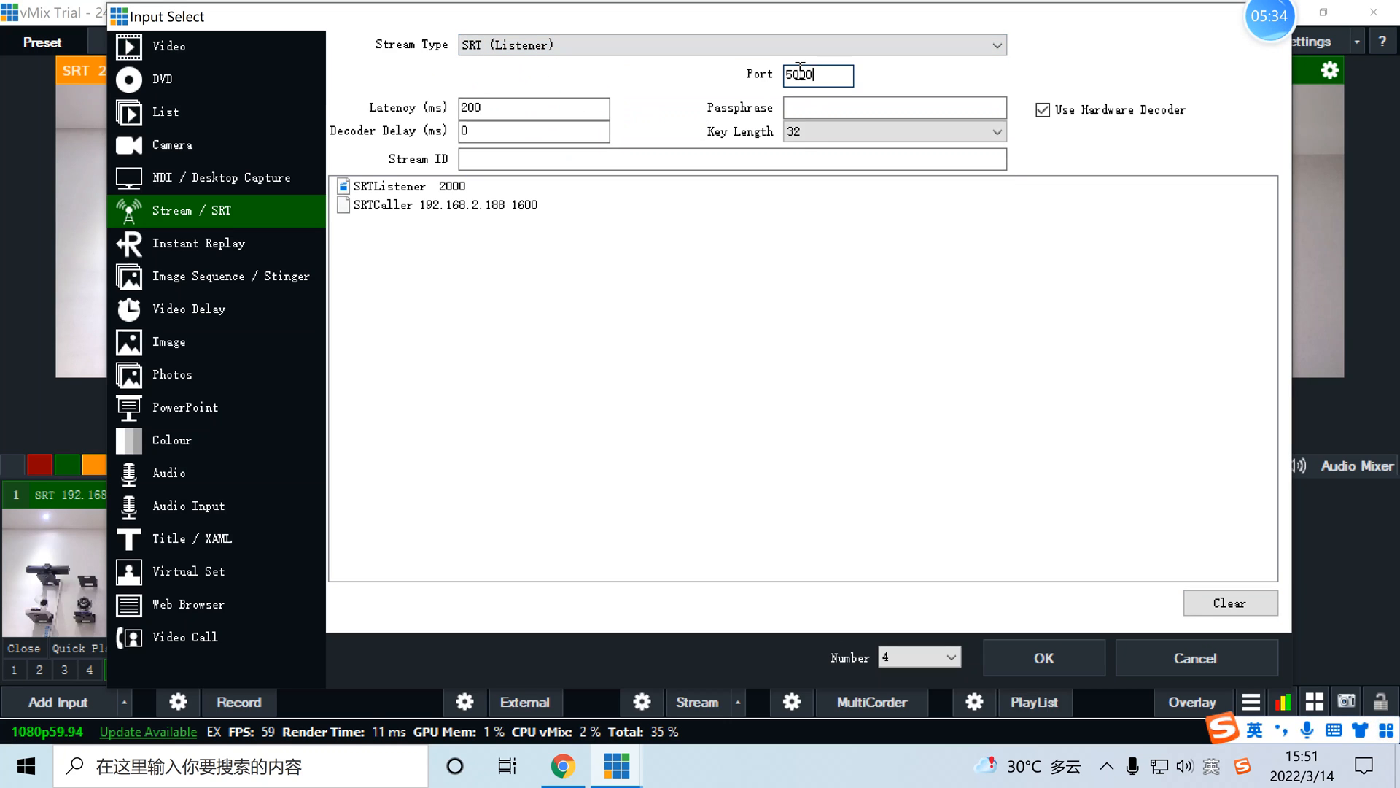
key("BackSpace")
key("BackSpace")
key("BackSpace")
key("BackSpace")
type("3000")
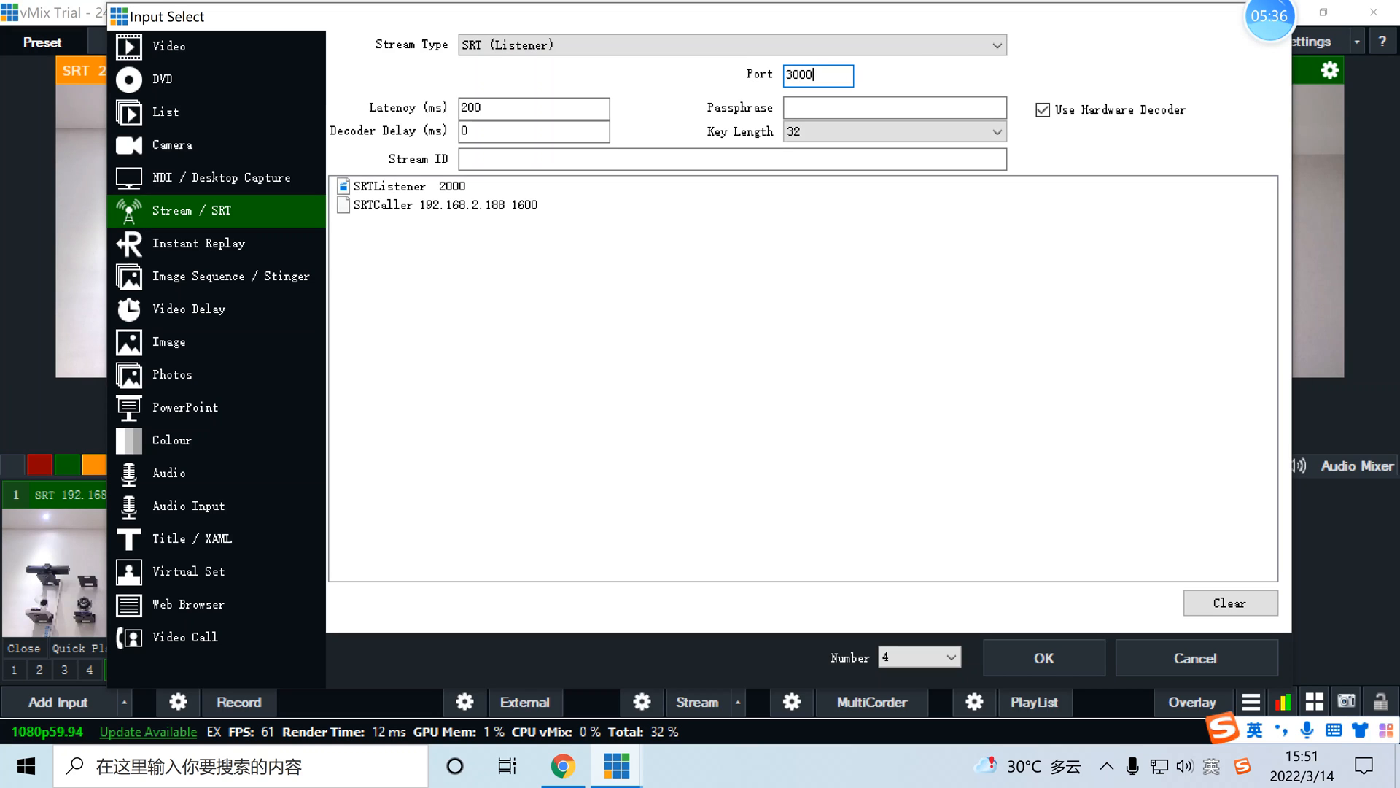
left_click(569, 159)
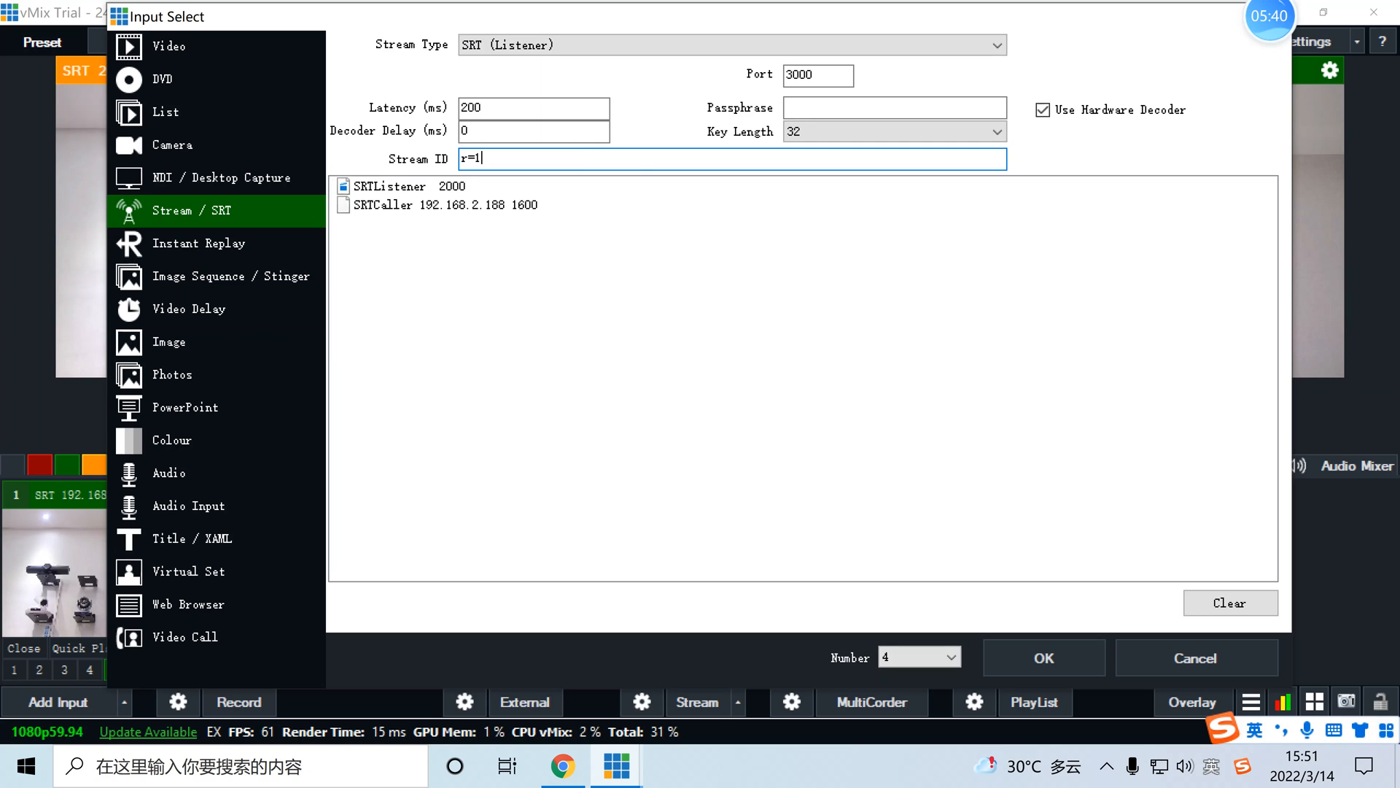
left_click(1070, 658)
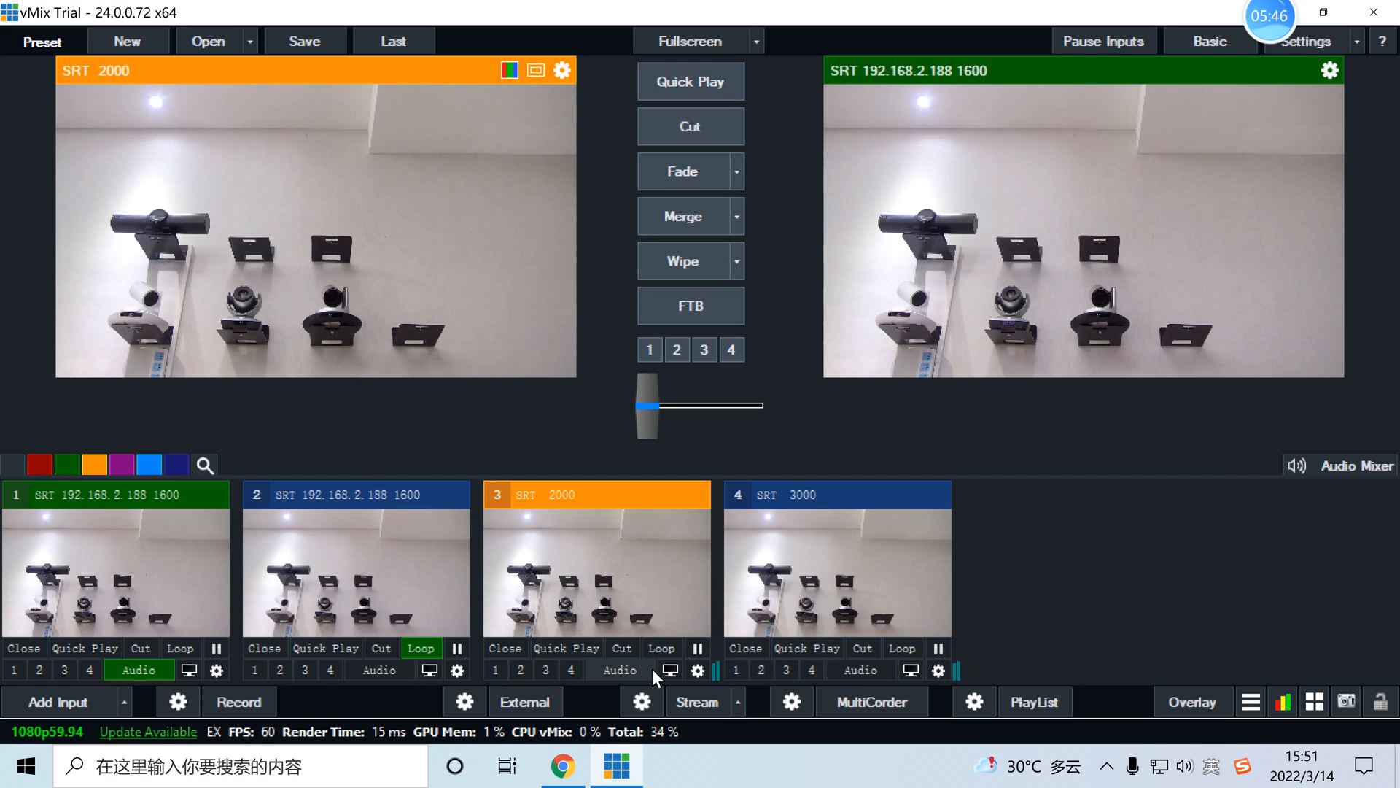
View the SRT 2000 and SRT 3000 inputs one after the other in the enlarged preview, closing each view
left_click(671, 668)
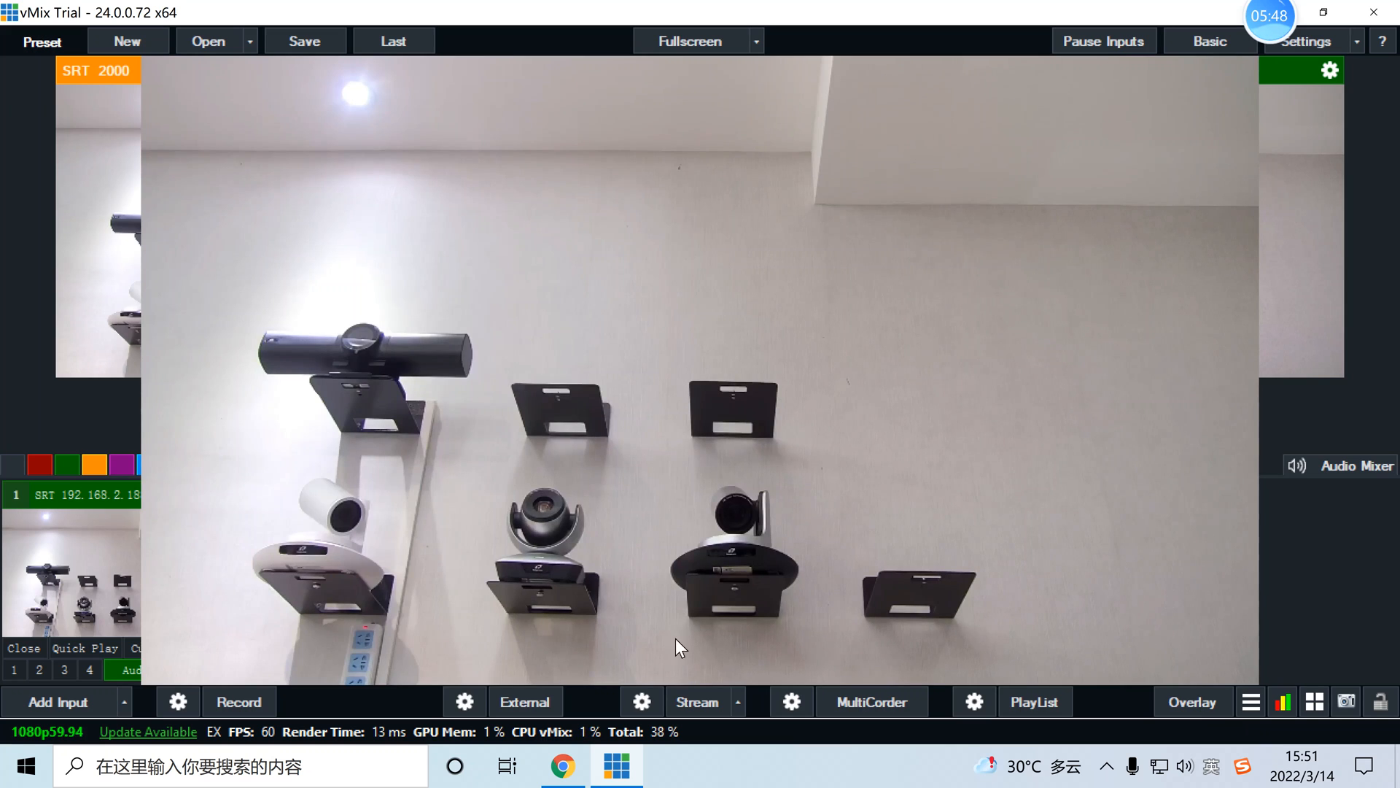
left_click(1094, 168)
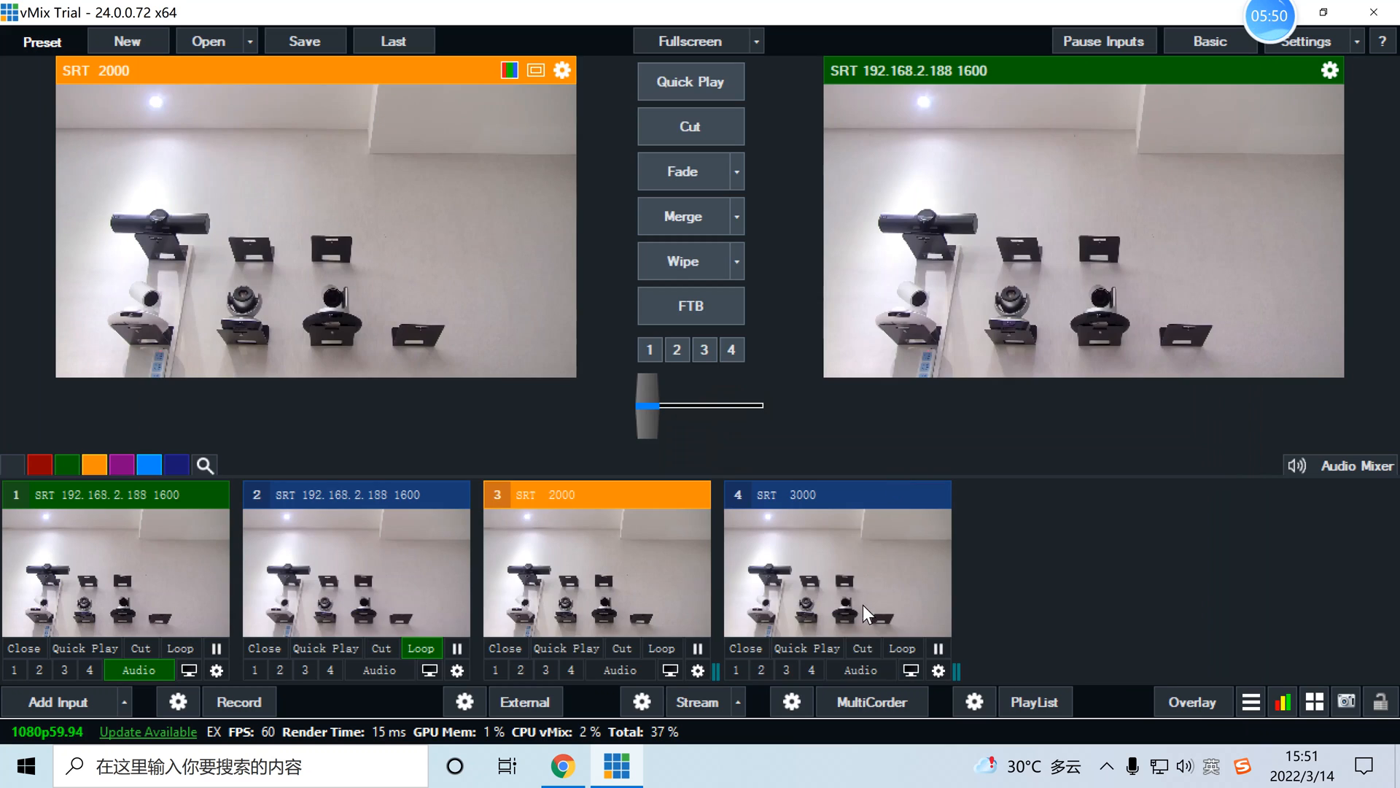
left_click(910, 669)
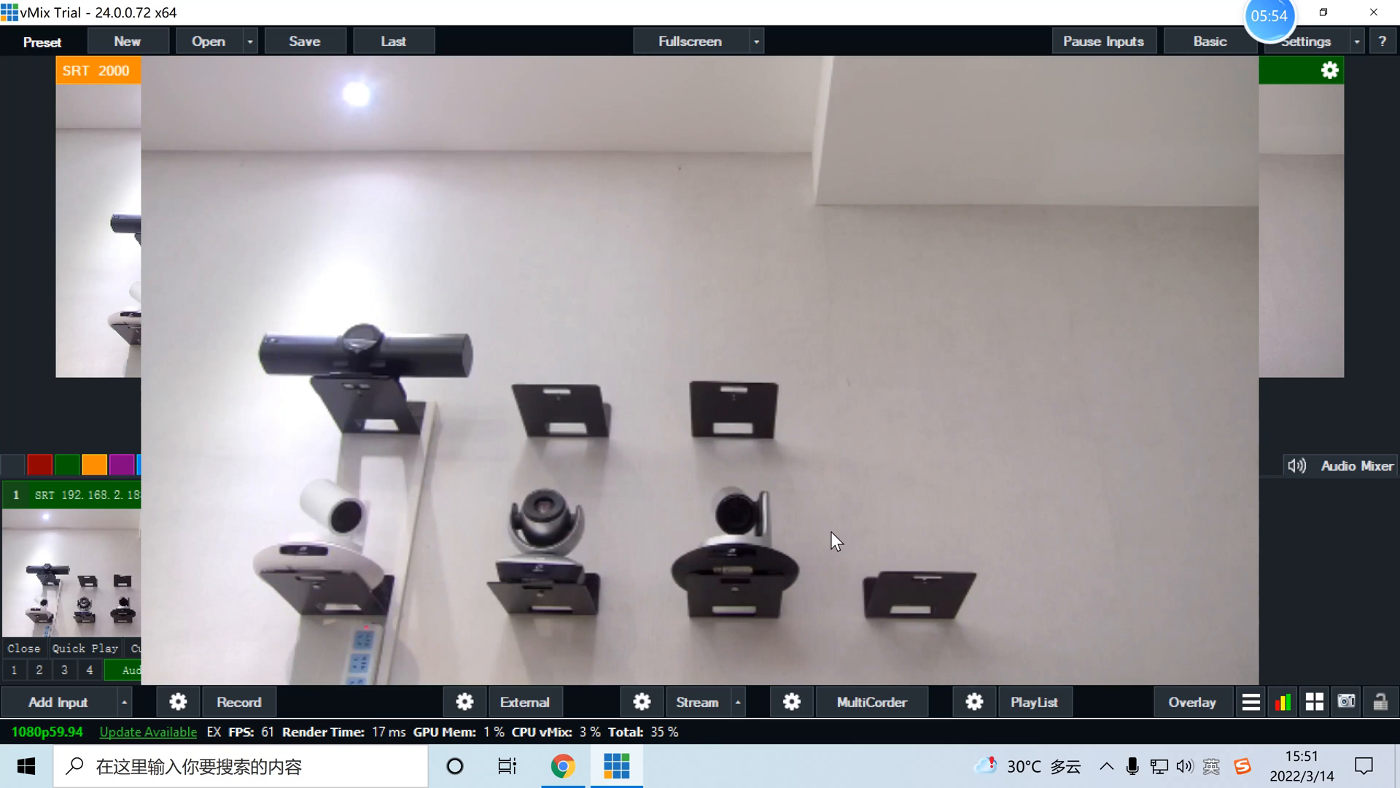
left_click(823, 400)
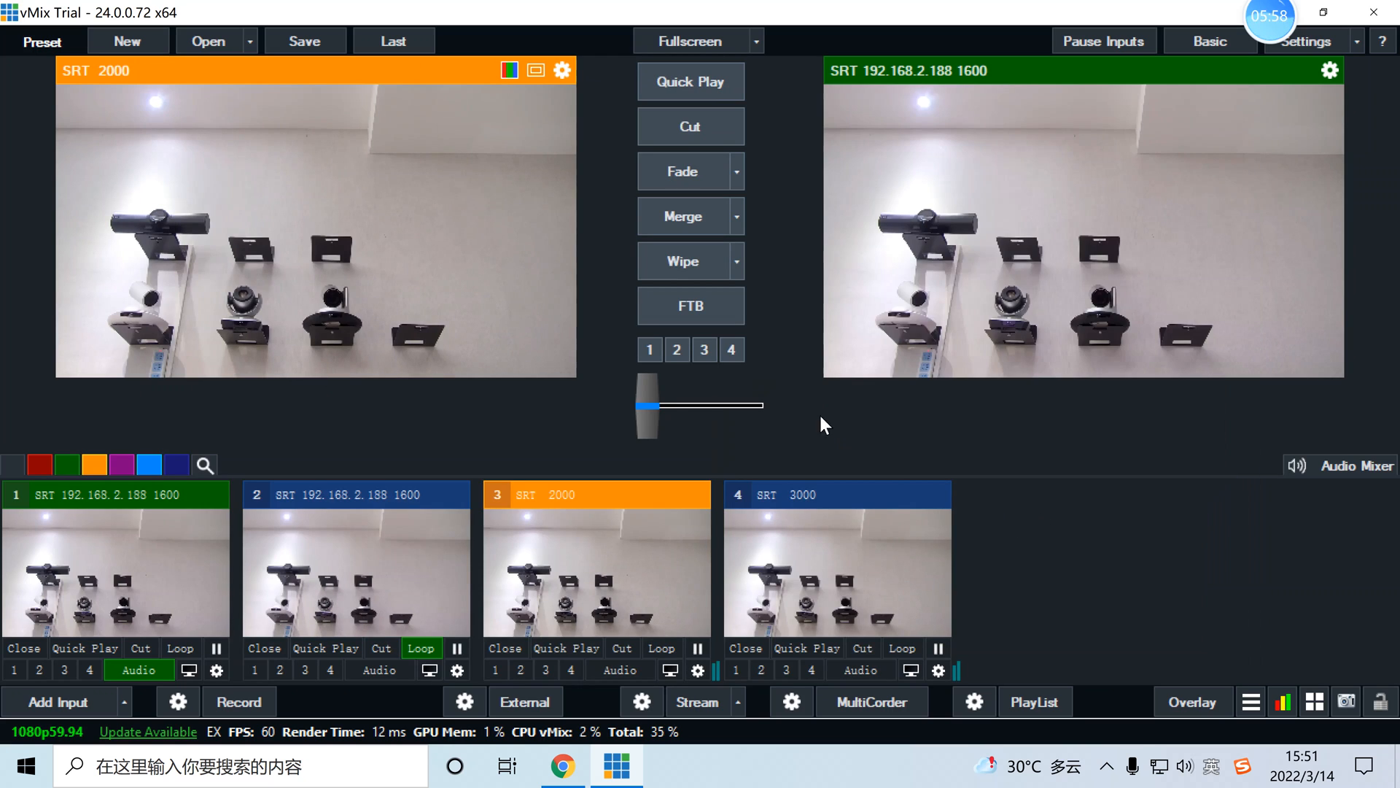